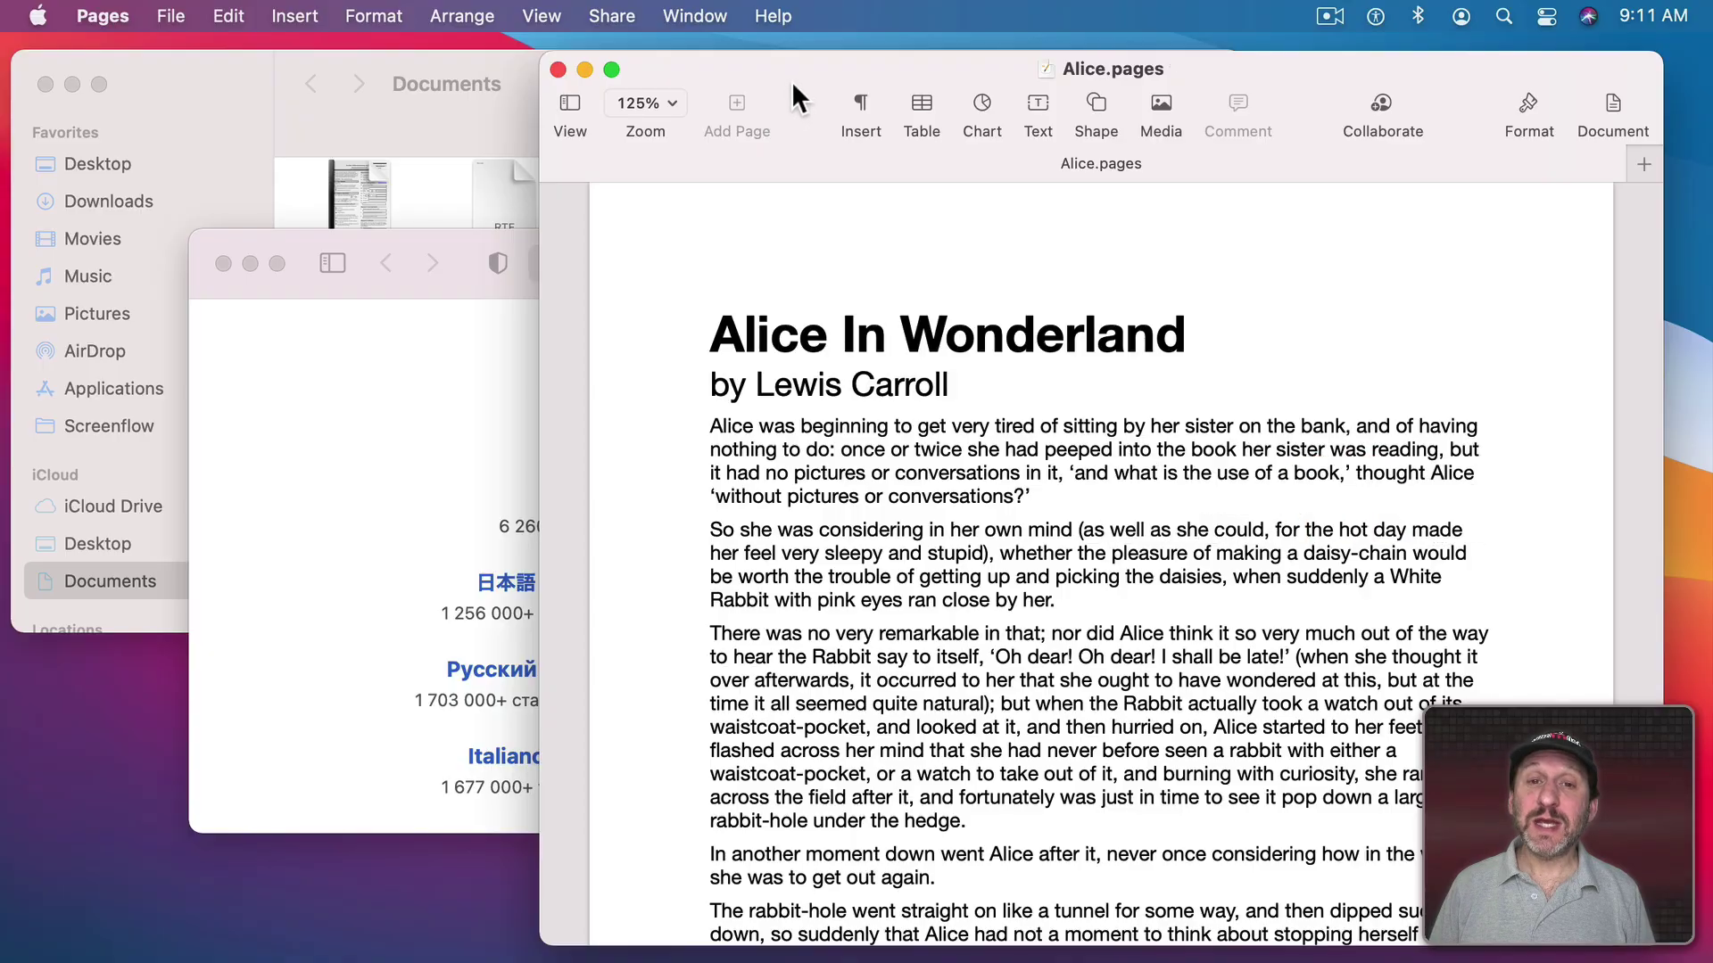
- Nudge the Alice.pages window a little to the left, beside Finder and Safari
drag(790, 80, 764, 86)
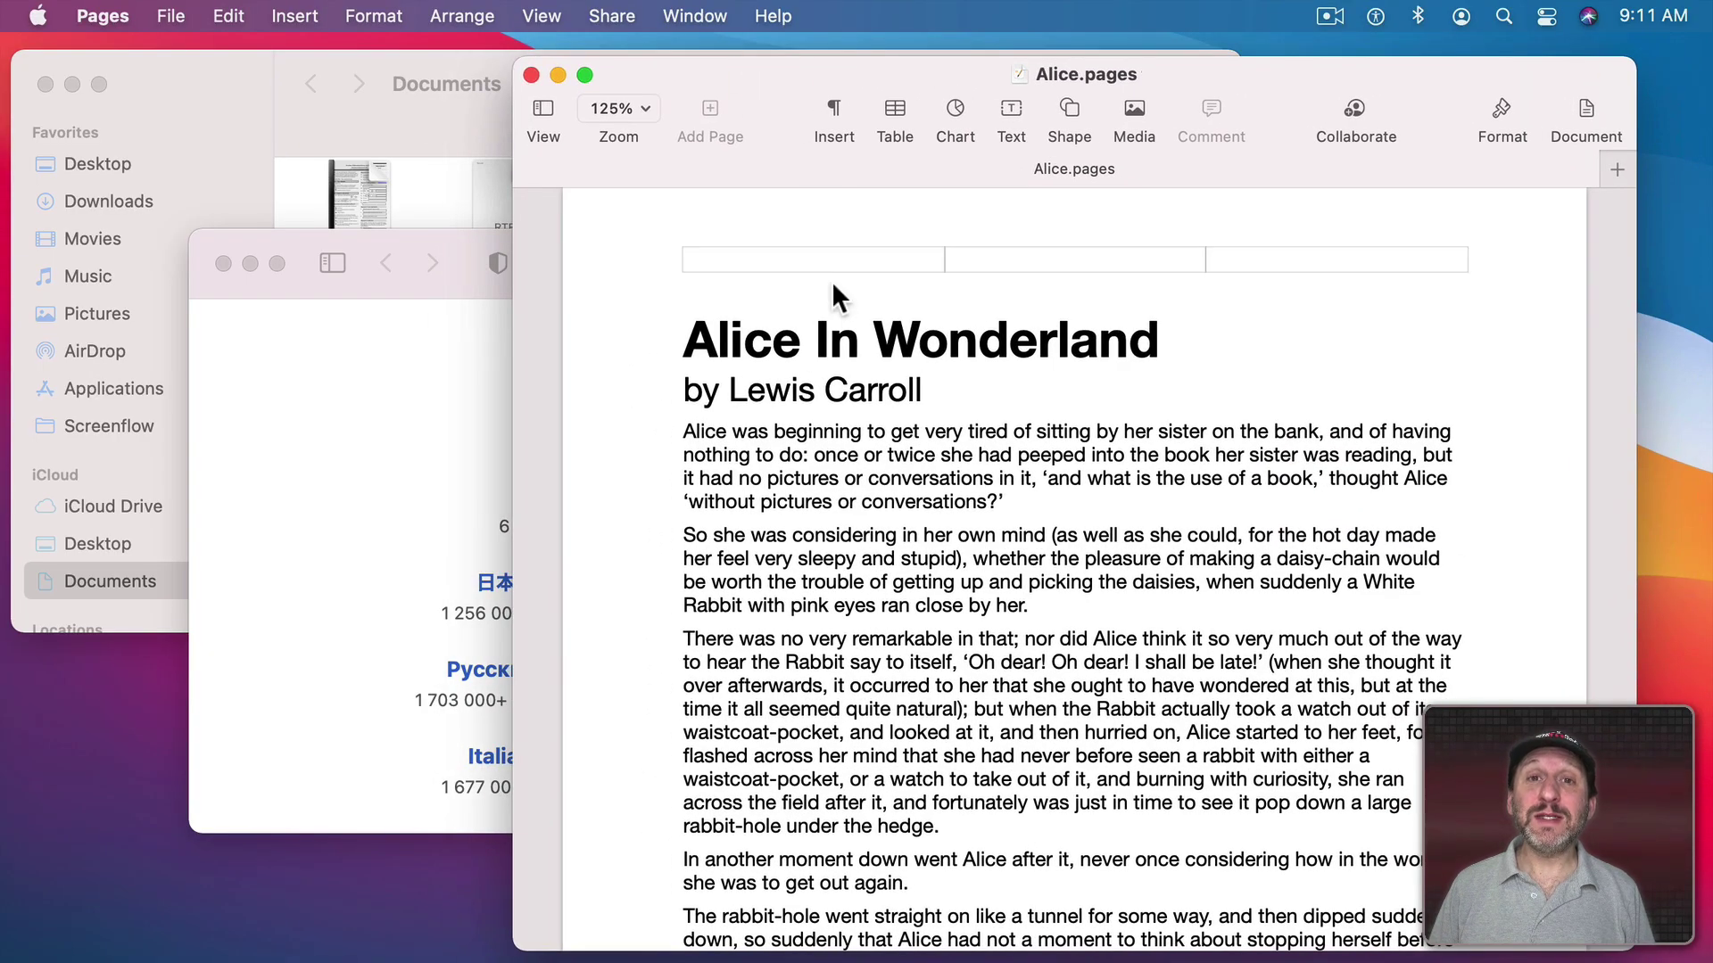
- Bring the Wikipedia Safari window and then the Documents Finder window to the front
click(405, 366)
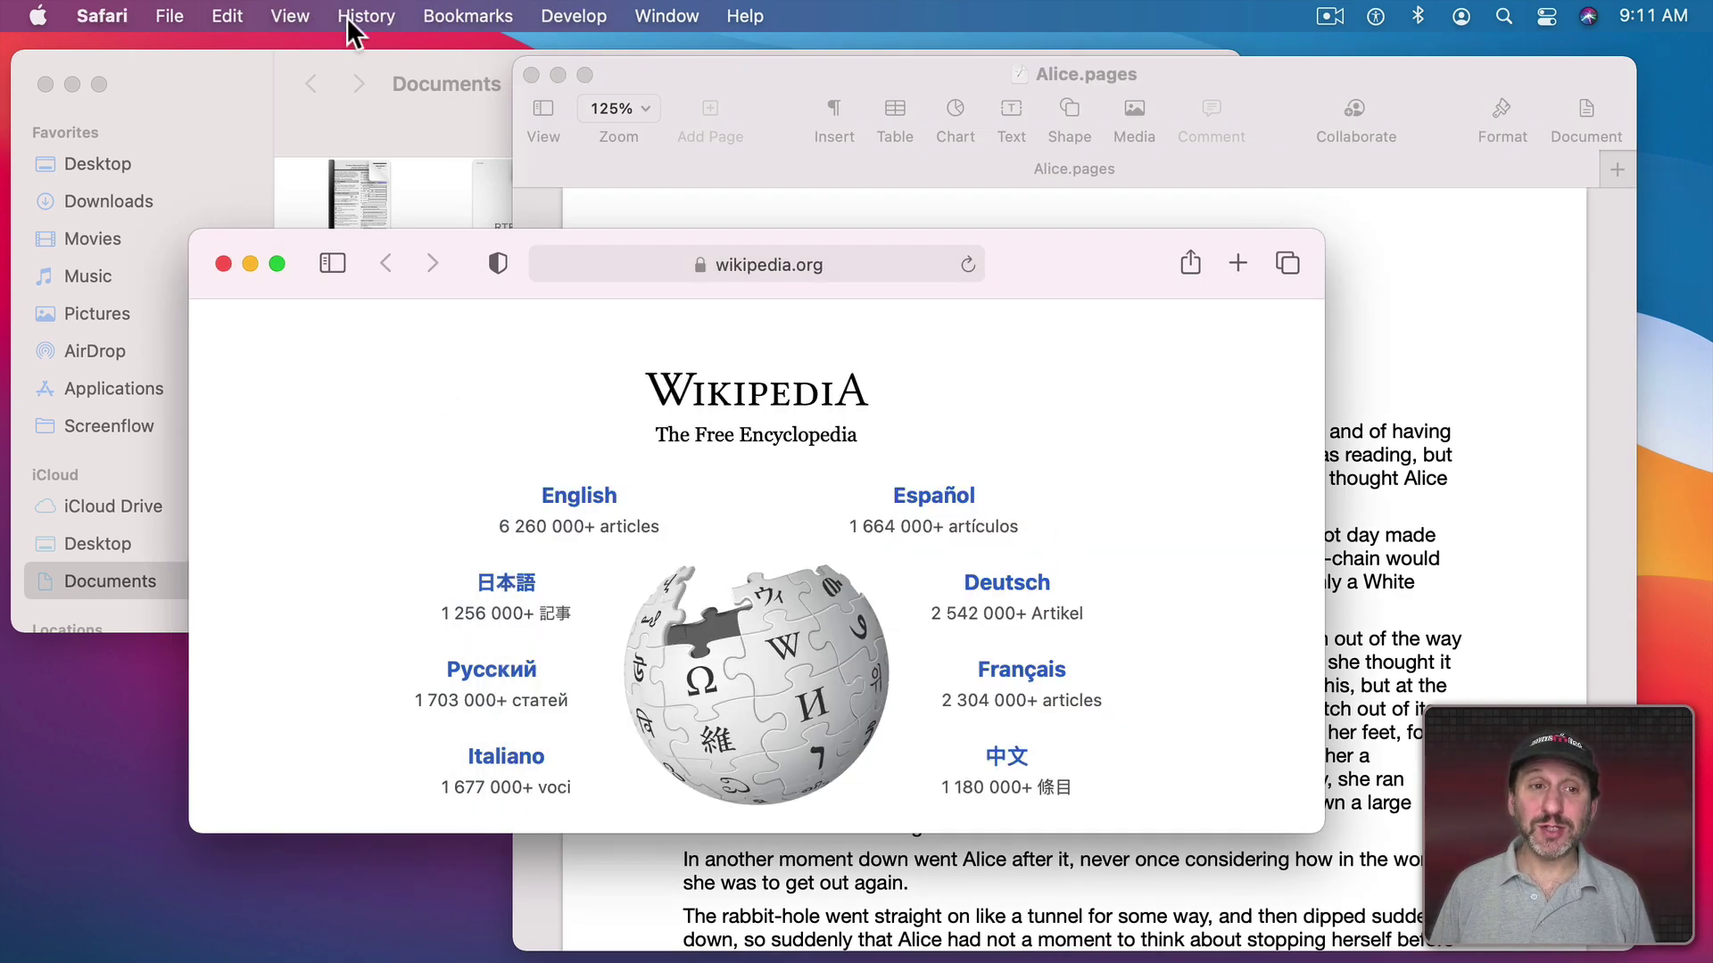
click(233, 68)
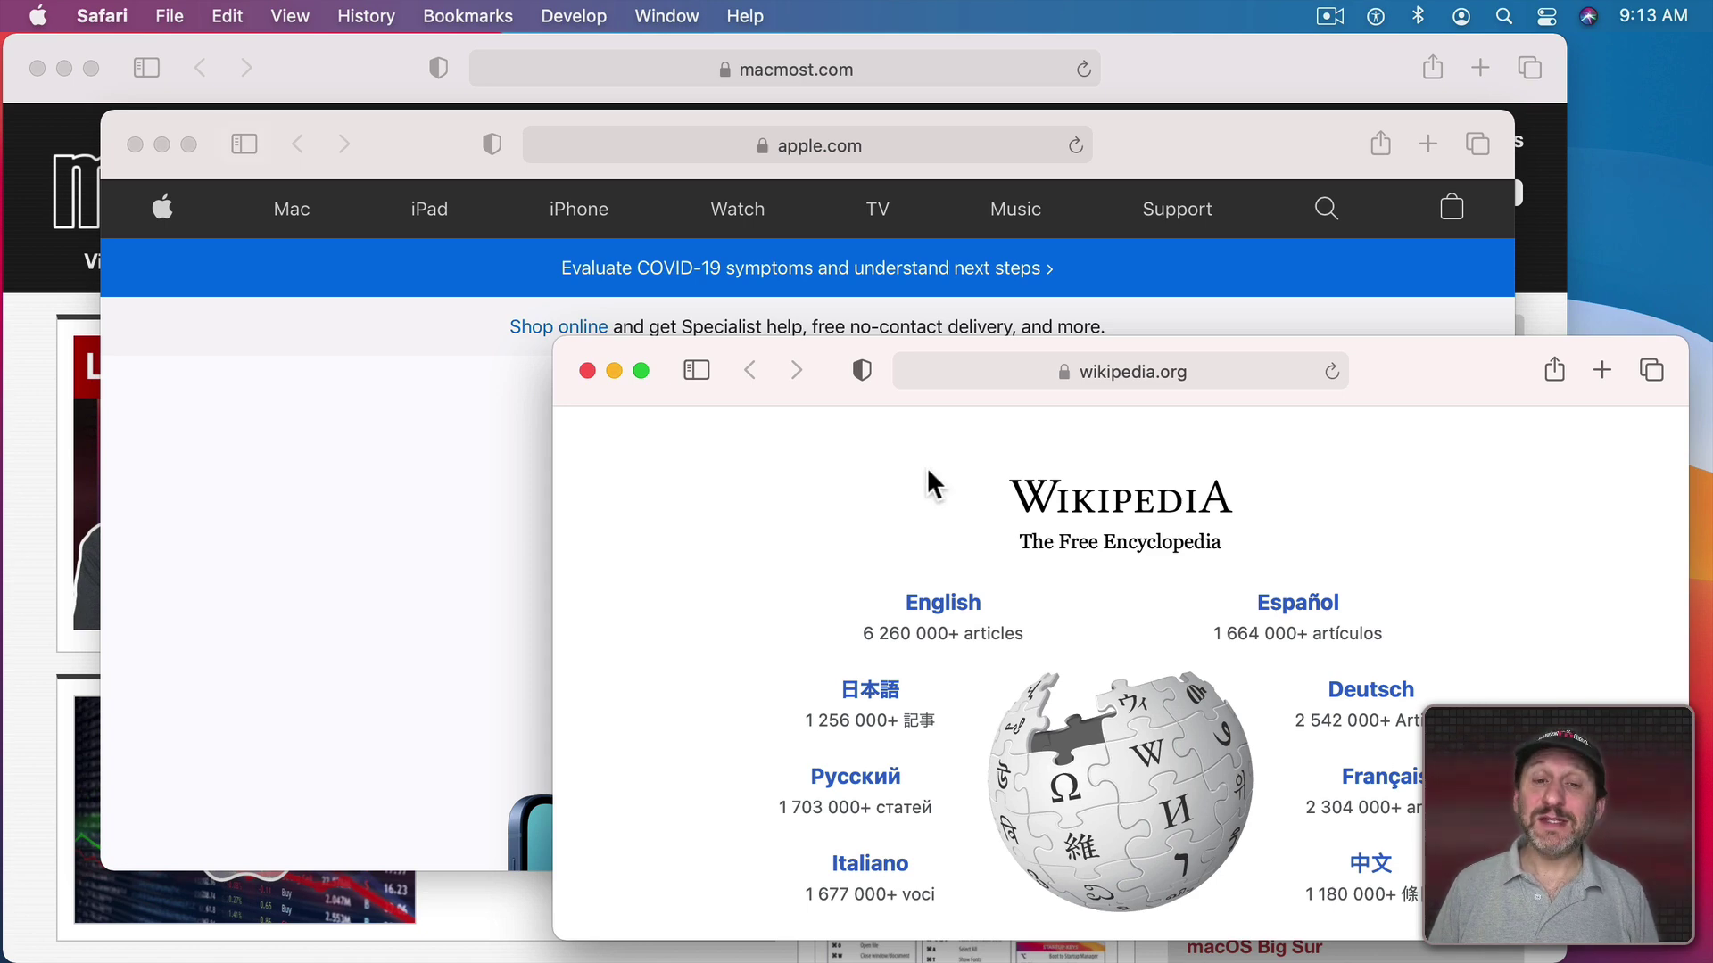
- Merge all Safari windows into one tabbed window and enlarge it to fill the screen
click(662, 15)
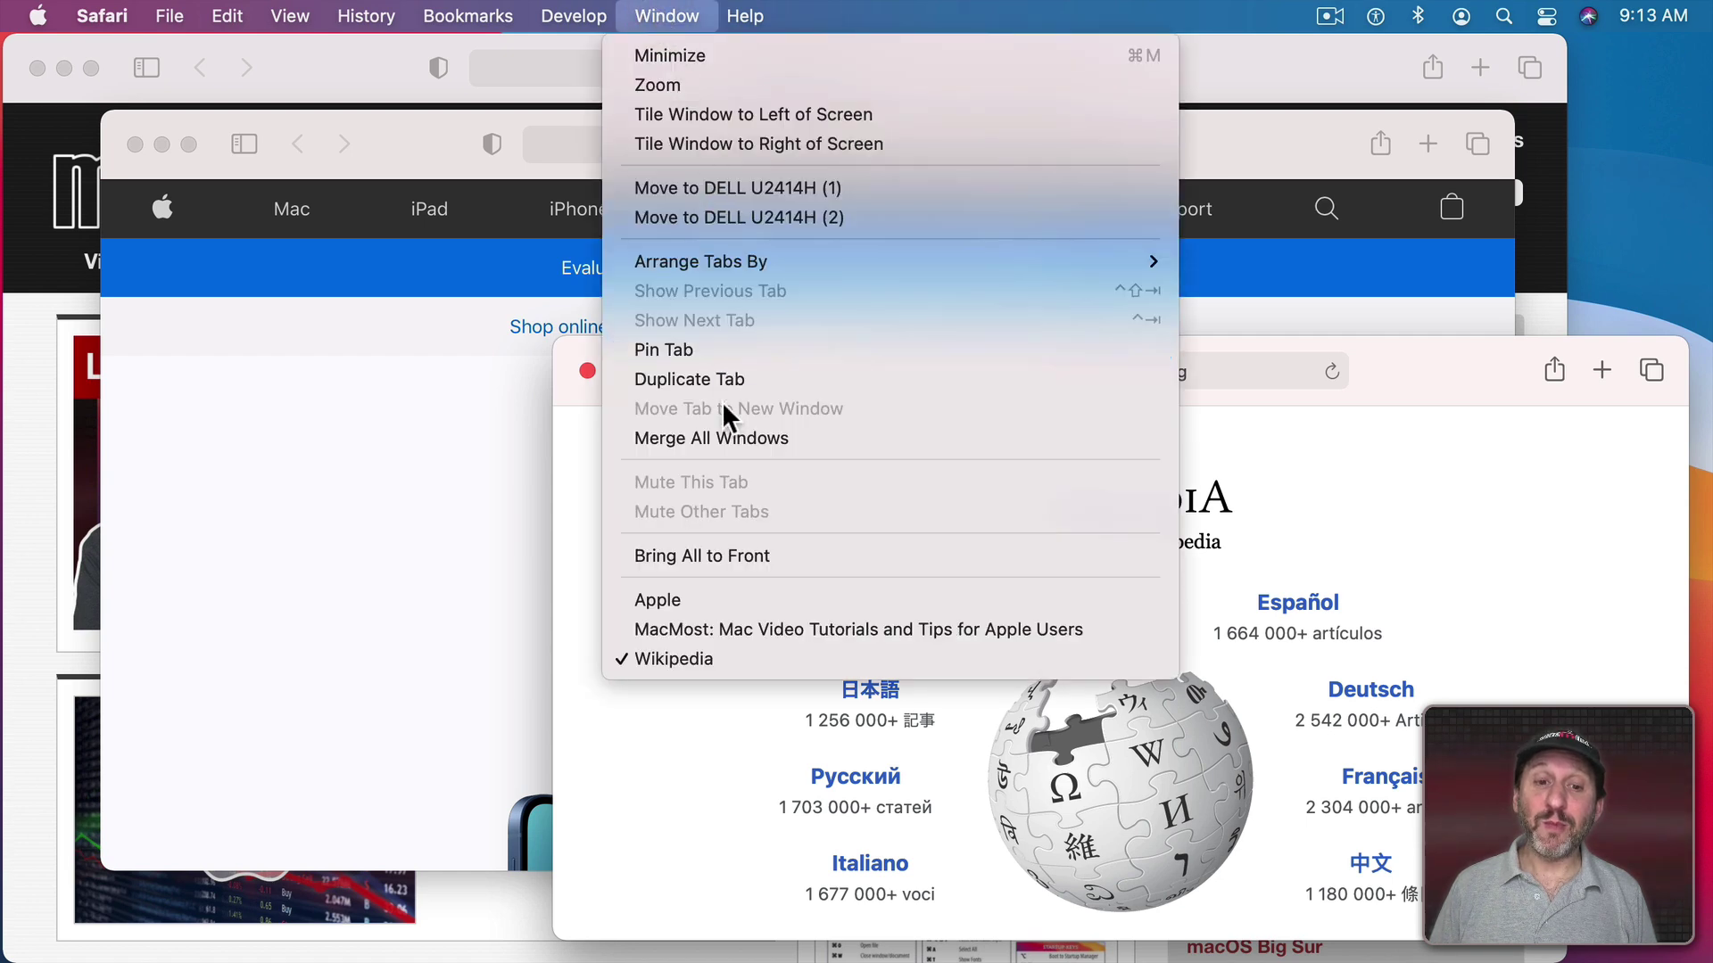
click(725, 431)
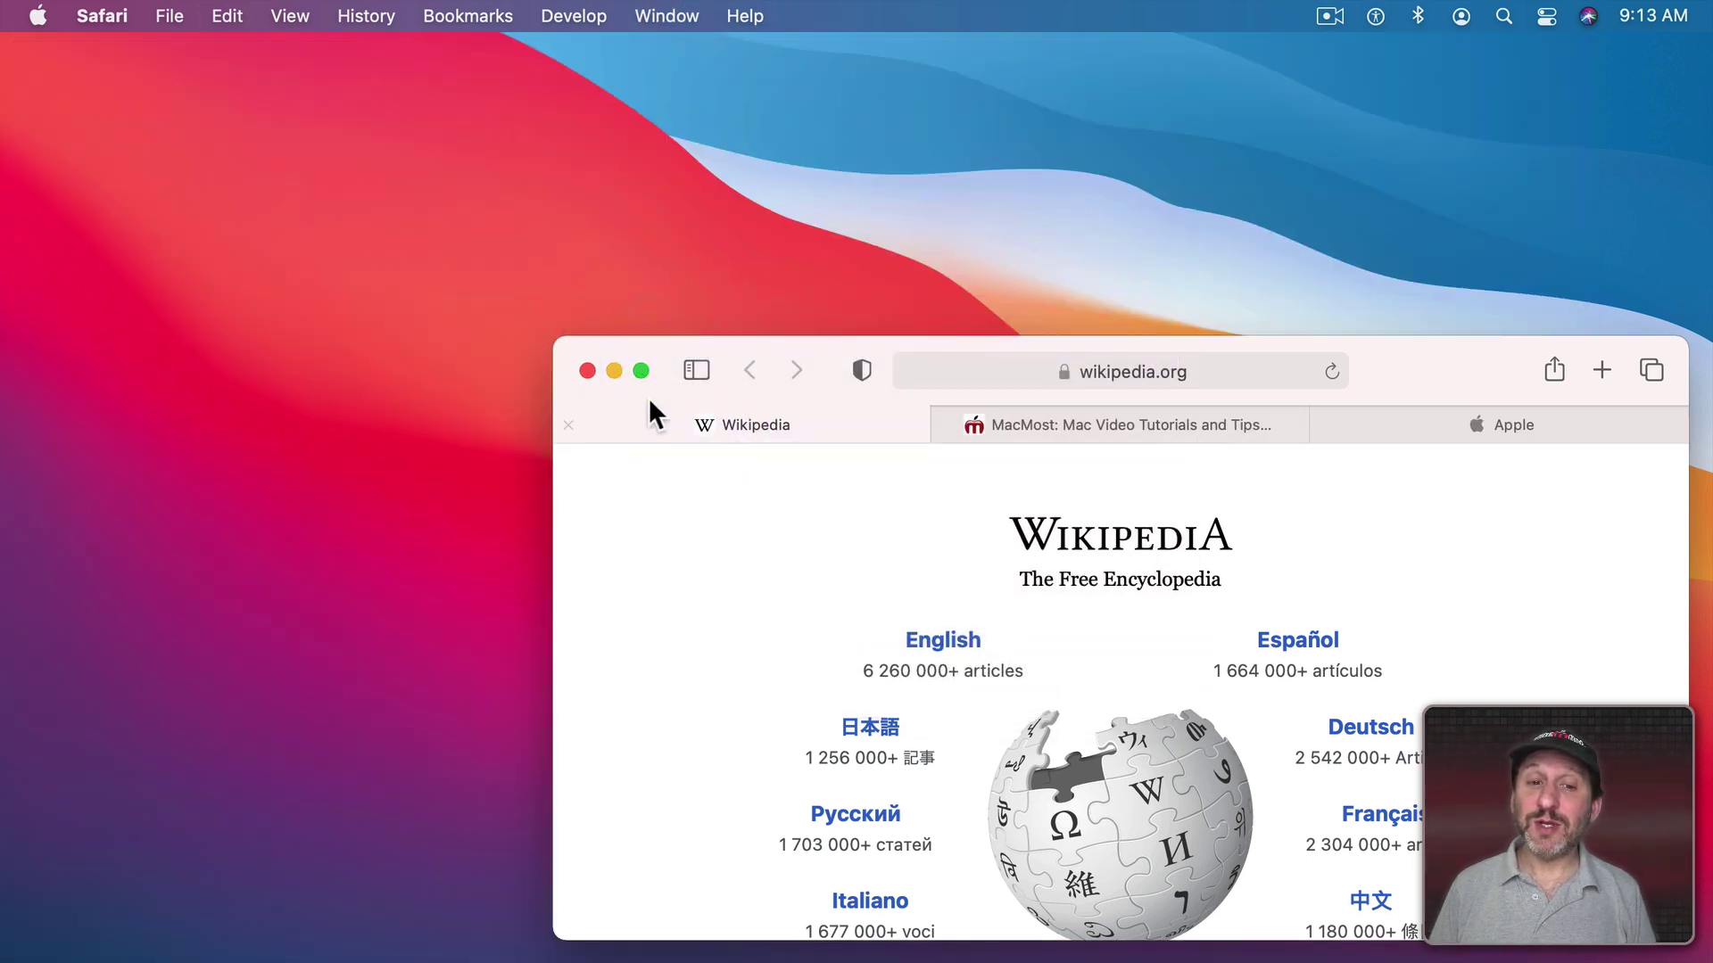
mouse_move(555, 345)
mouse_down()
mouse_move(256, 140)
mouse_move(11, 36)
mouse_up()
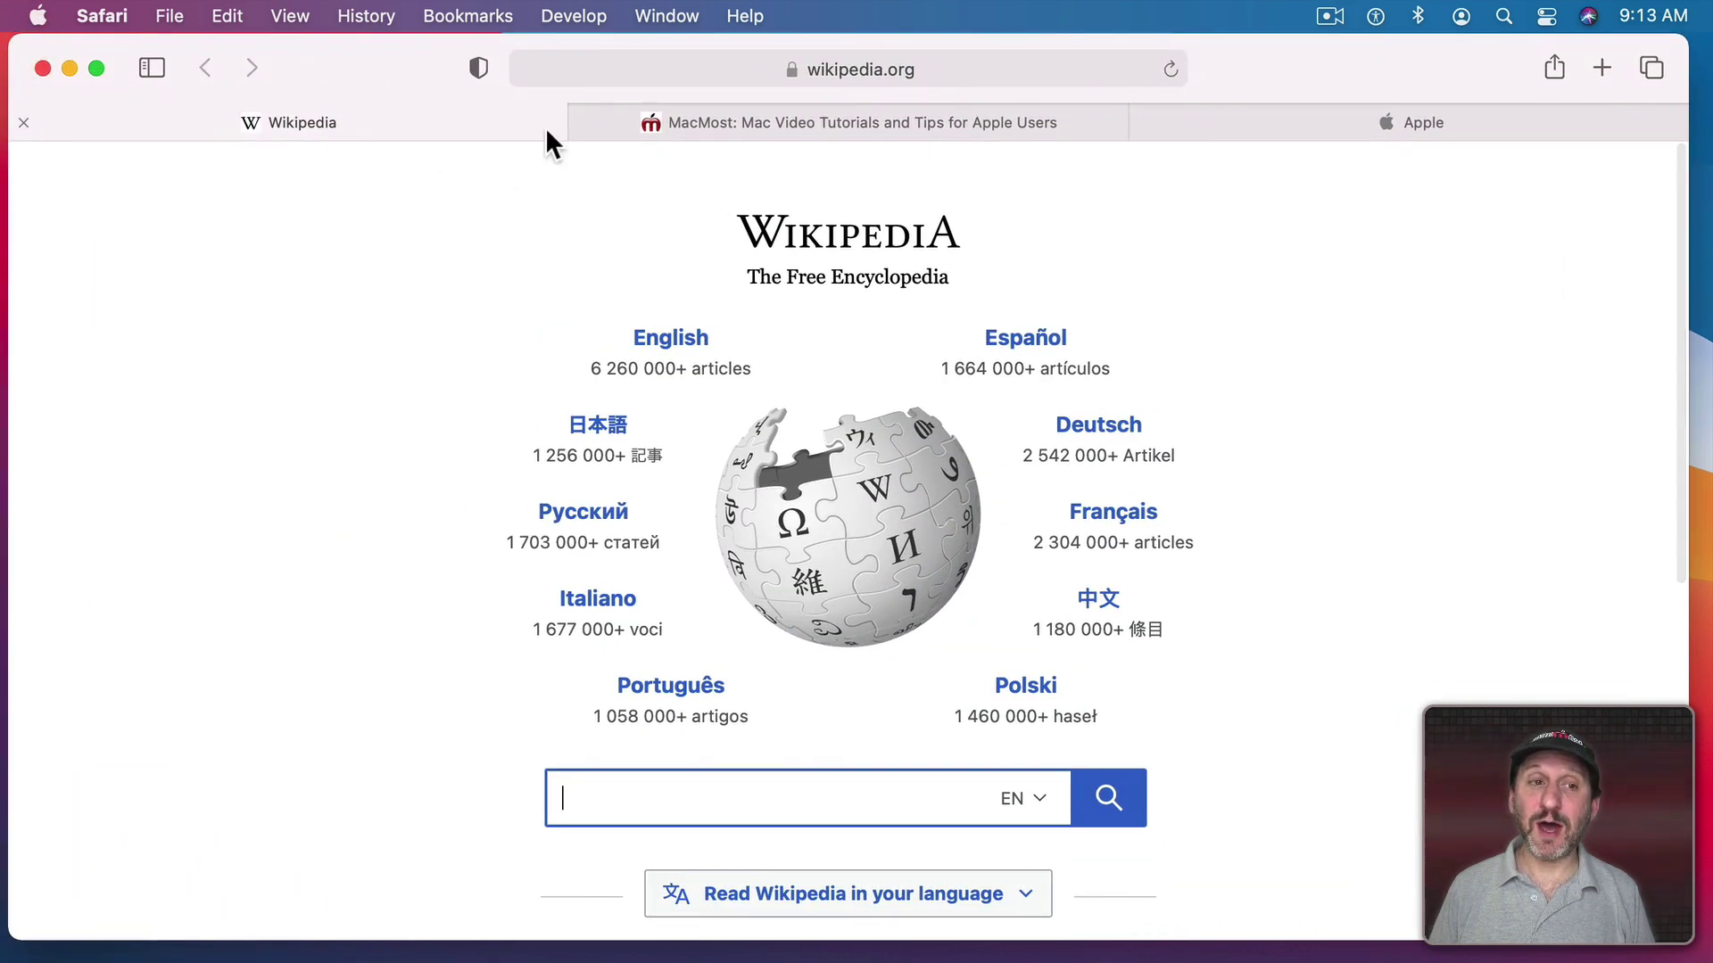
- View the MacMost and Apple tabs, then return to the Wikipedia tab
click(778, 127)
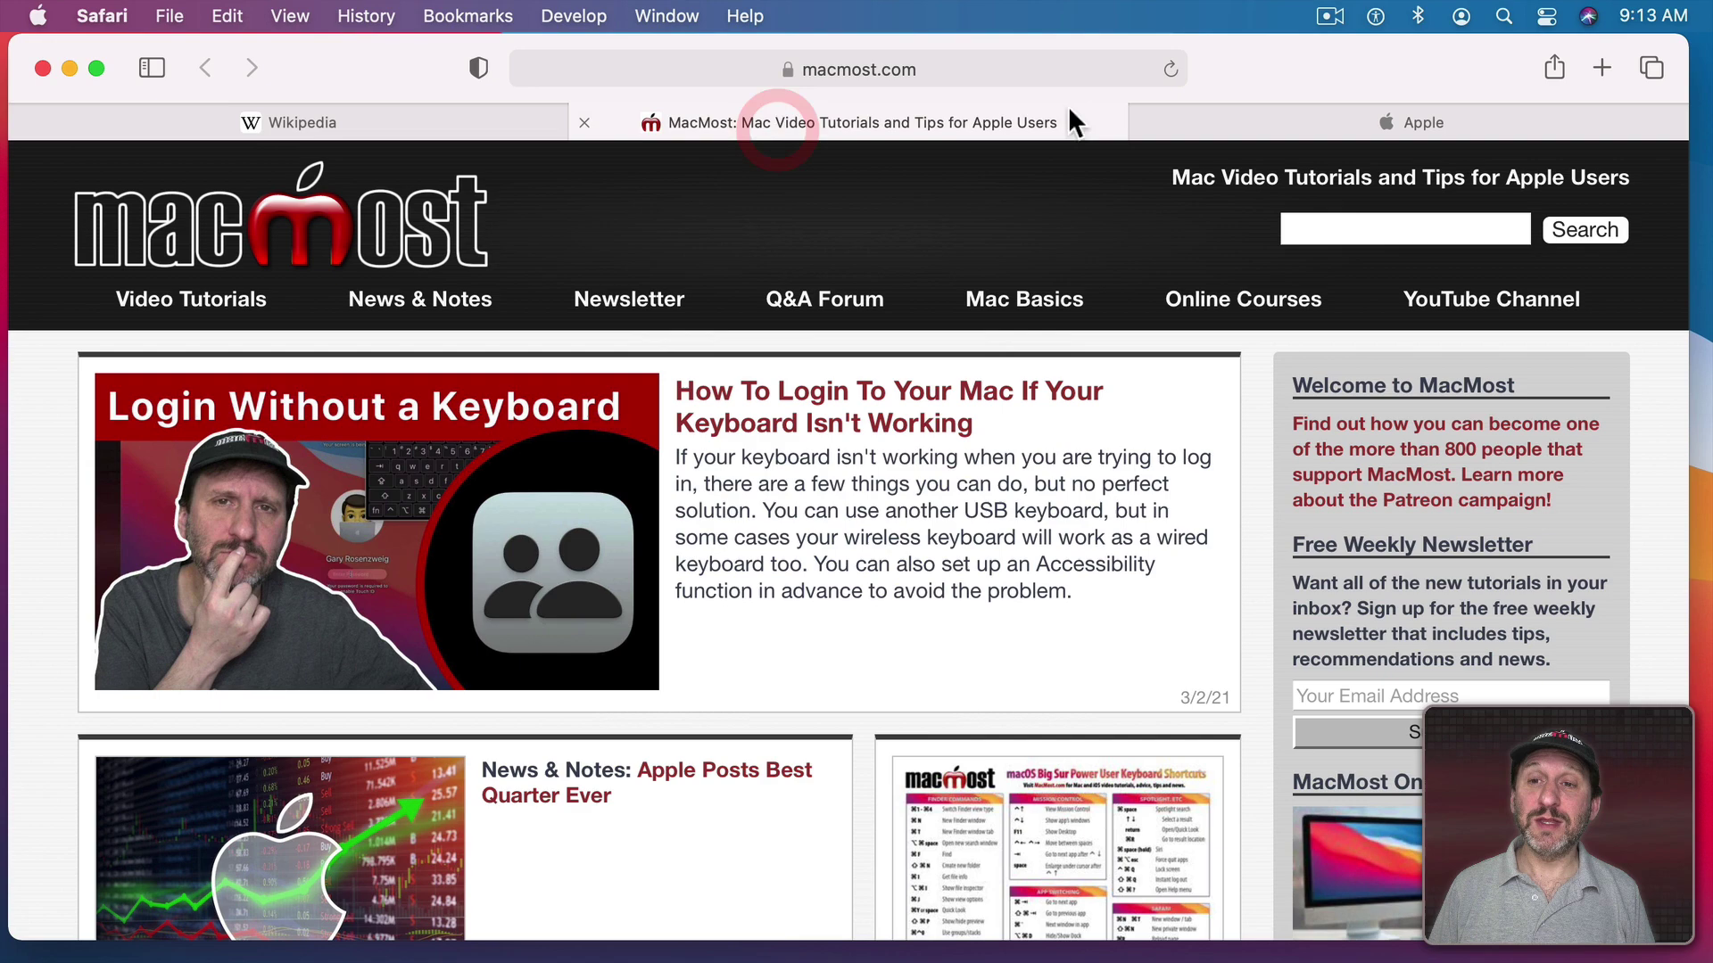
click(1297, 116)
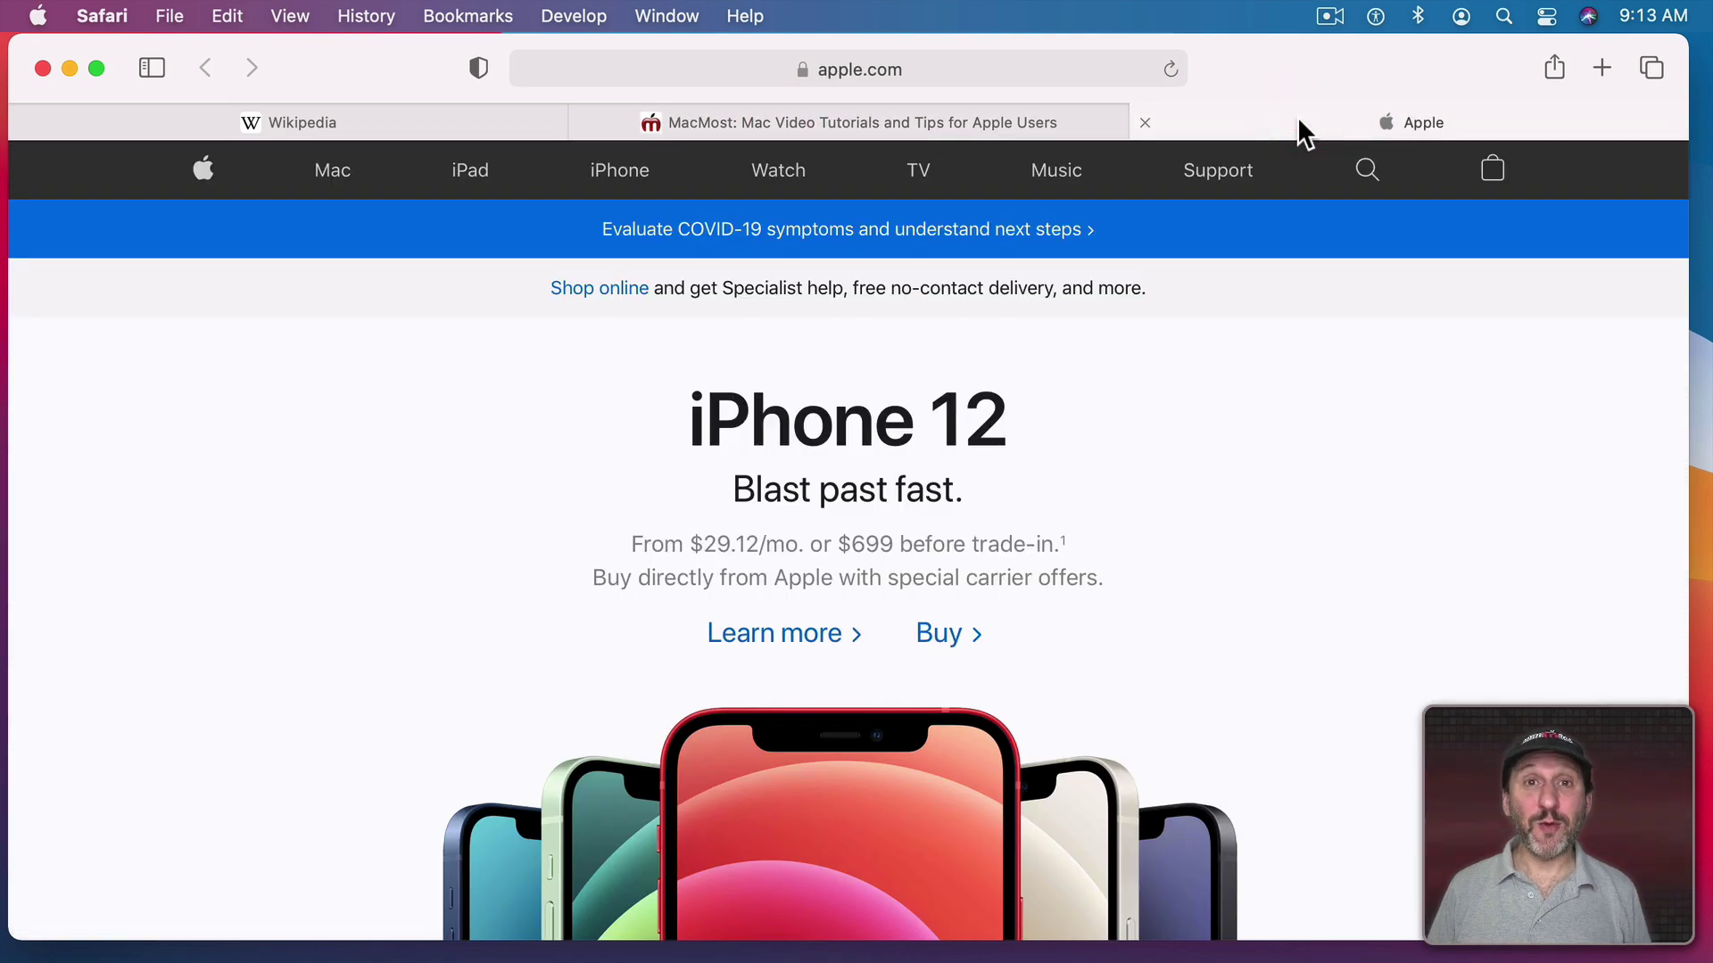
click(360, 126)
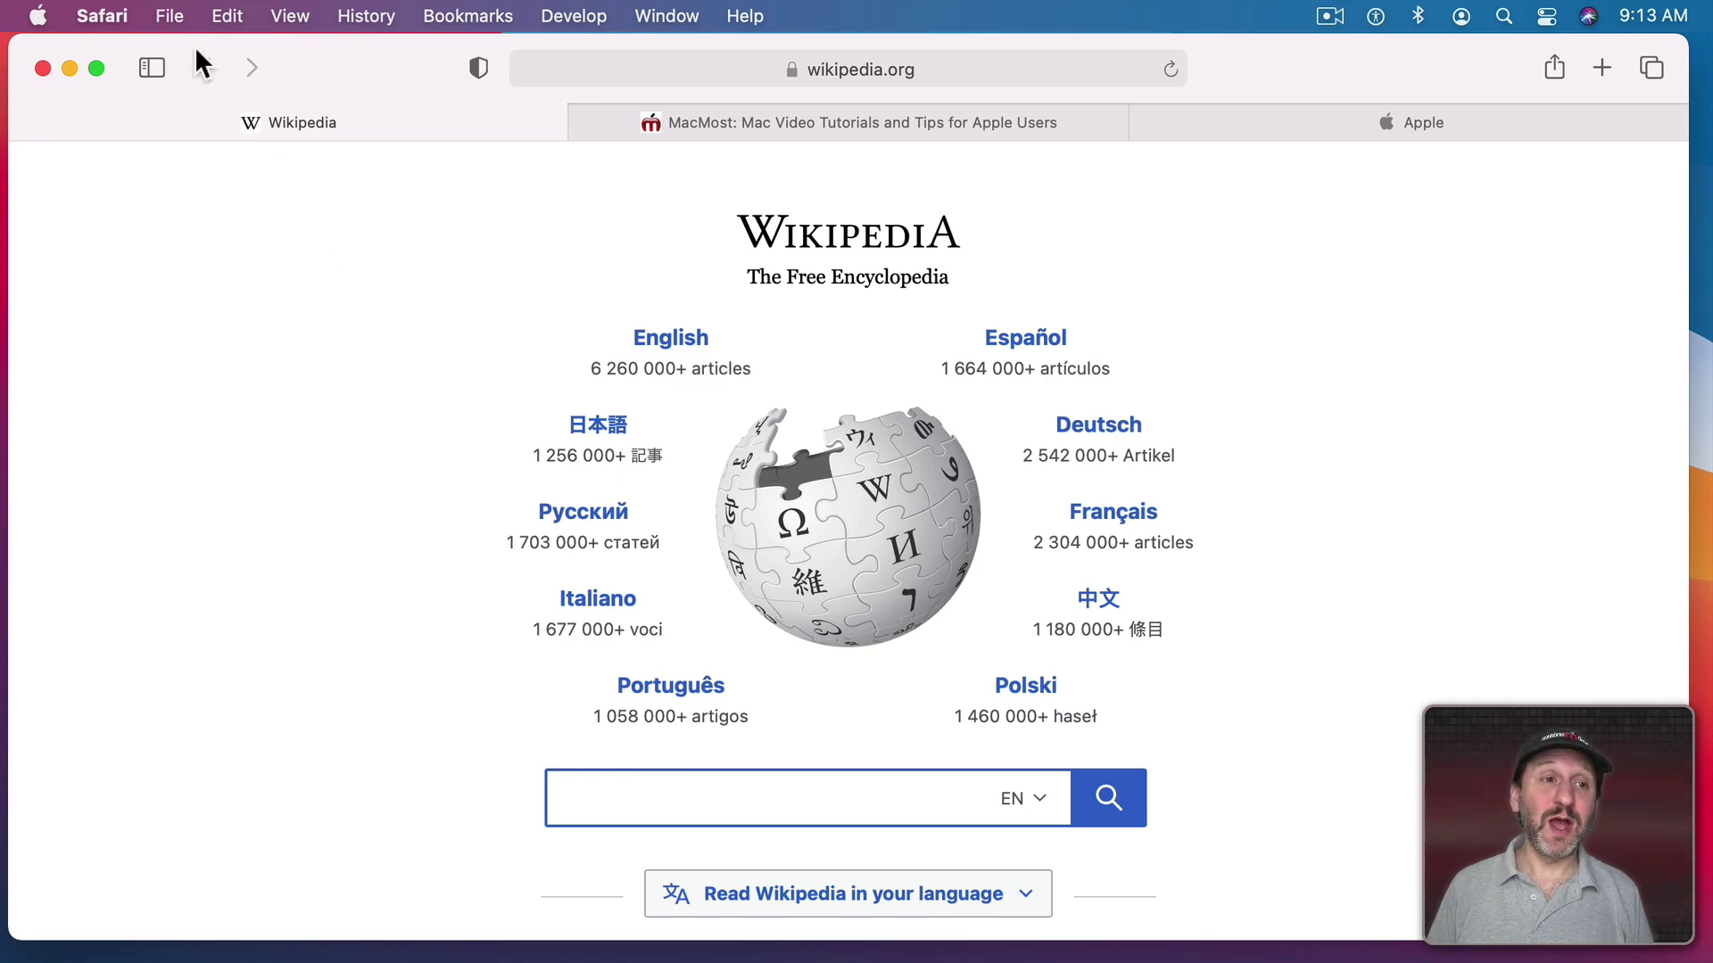
- Open a new window as a blank Untitled tab, close it, and drag the Apple tab to reorder it
click(170, 16)
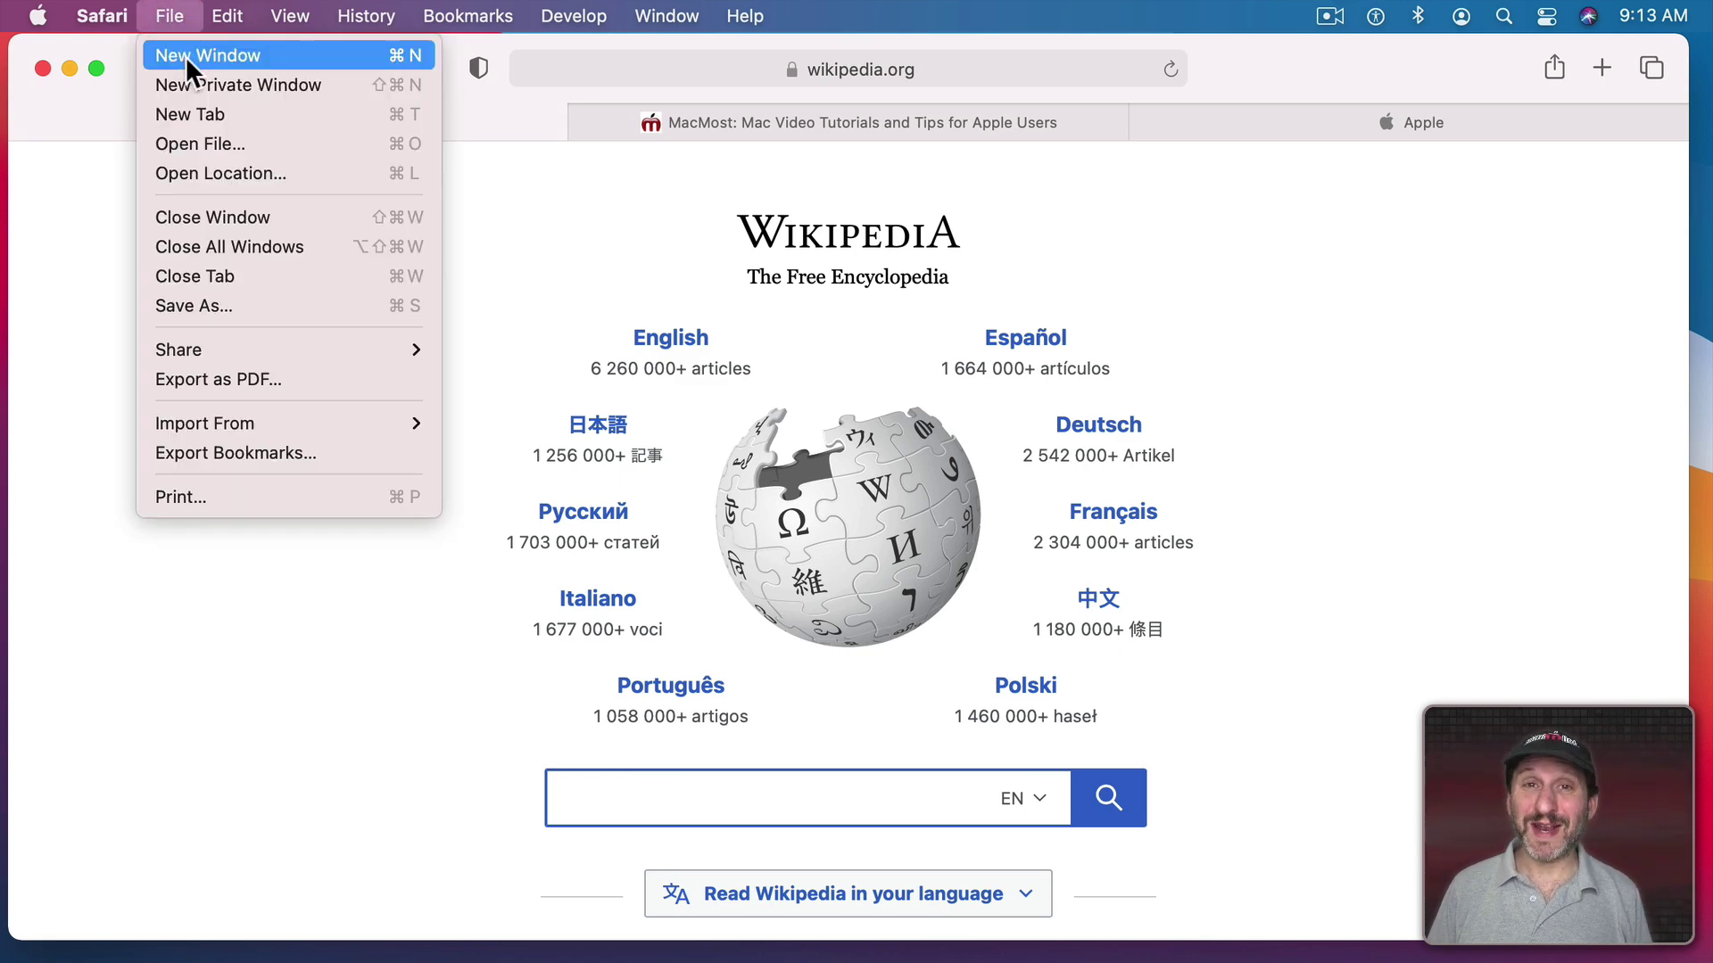
click(183, 116)
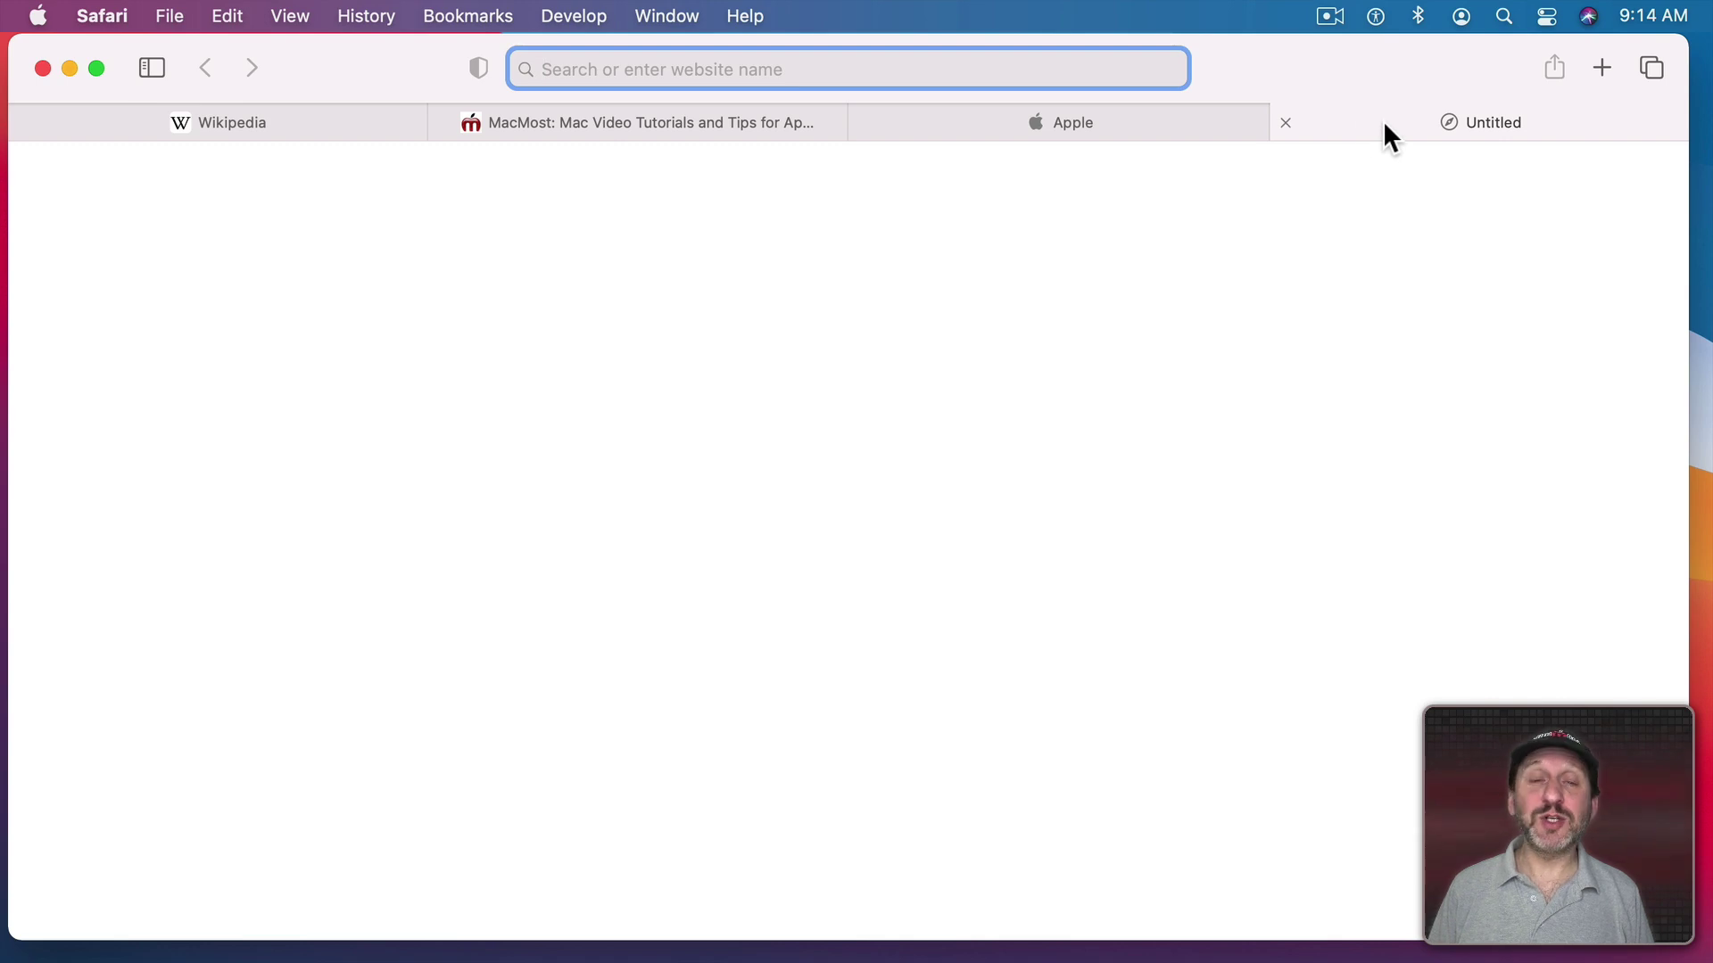
click(1285, 122)
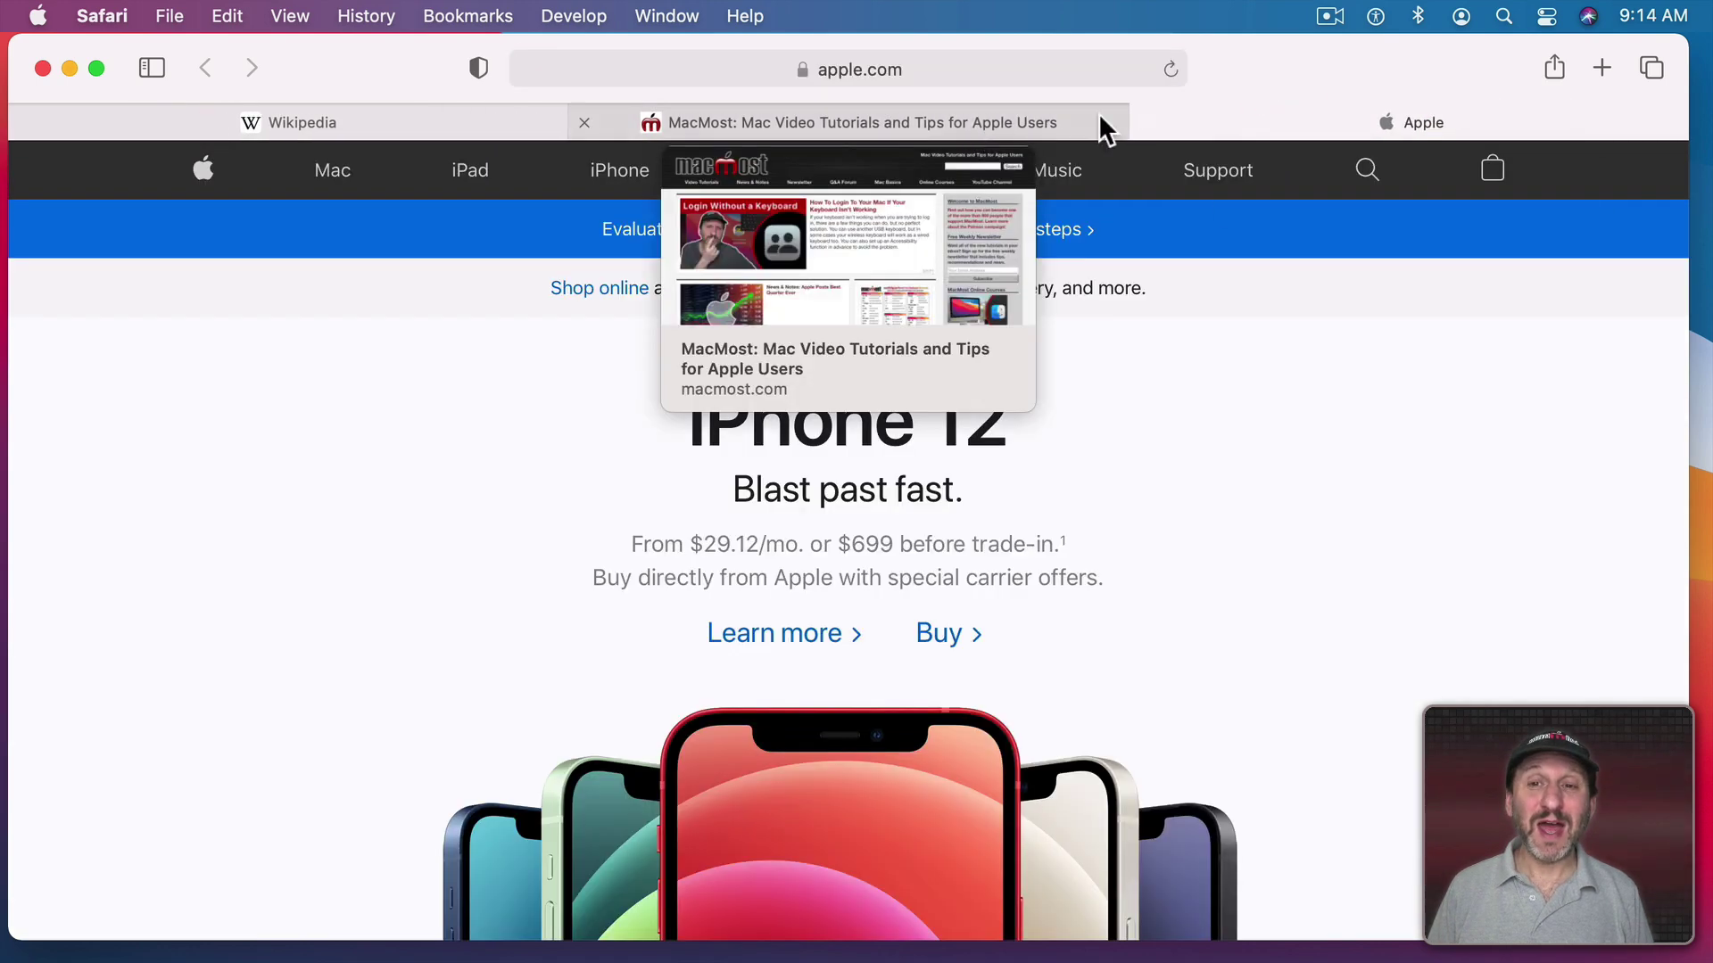
mouse_move(1272, 121)
mouse_down()
mouse_move(1094, 130)
mouse_move(1255, 143)
mouse_up()
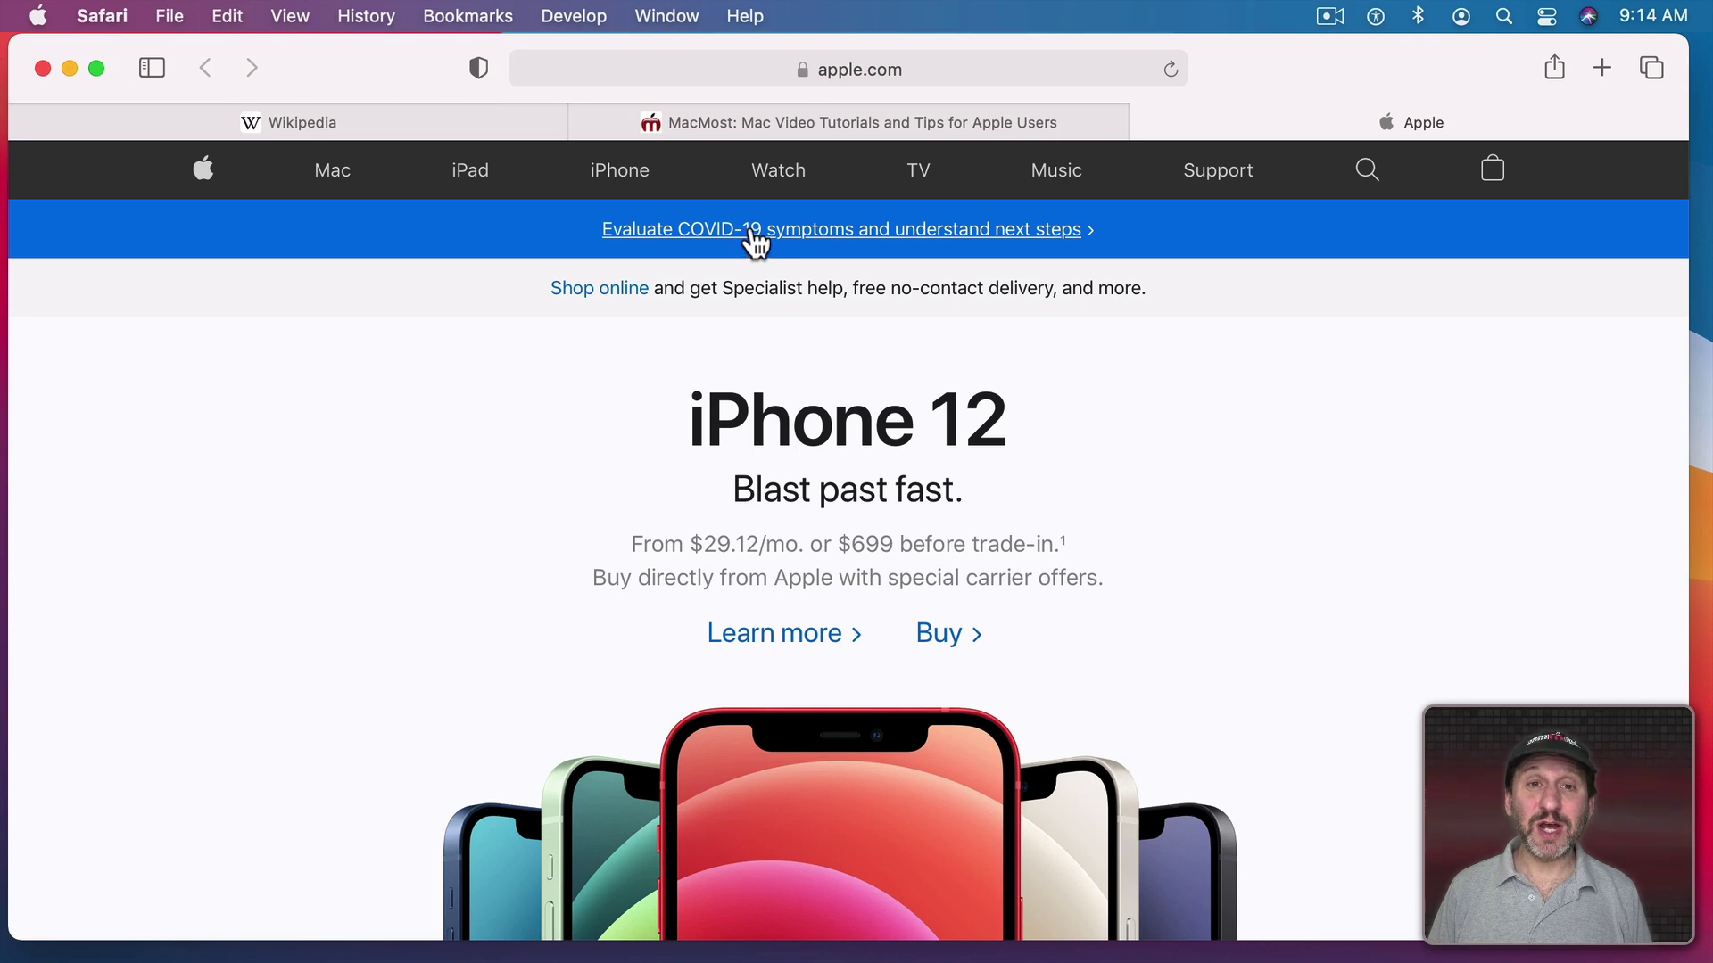
- Move the Apple tab into its own window, add a new tab, then drag Apple back into the main window
click(671, 16)
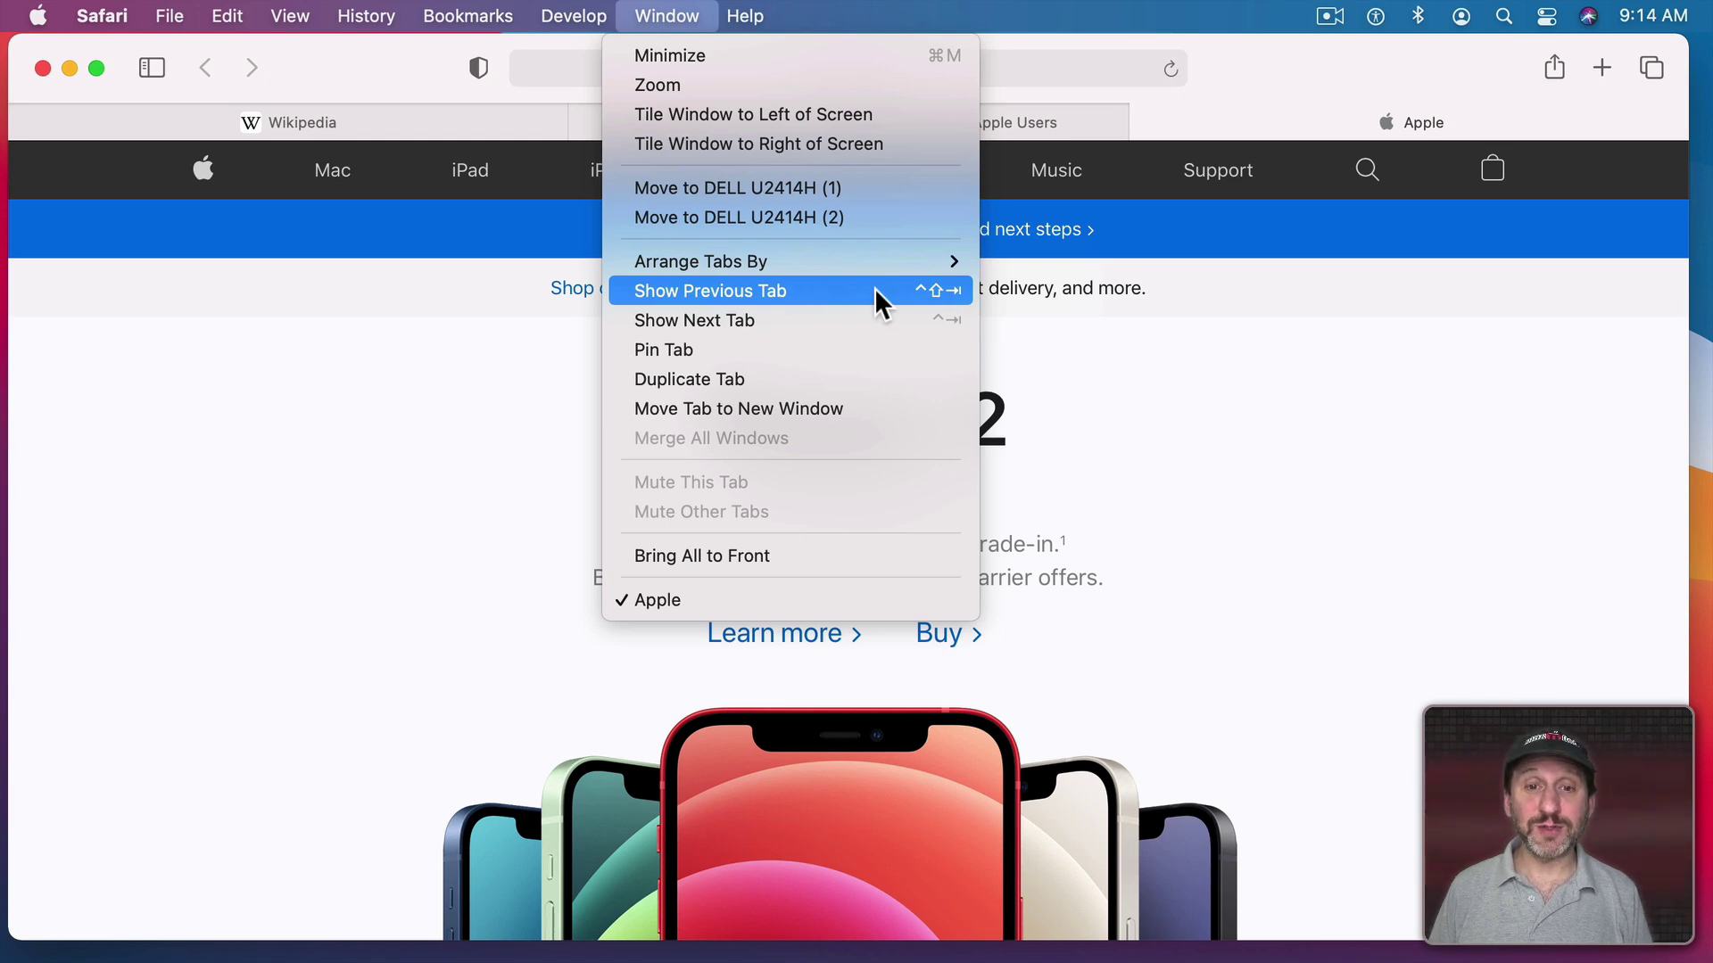
click(794, 409)
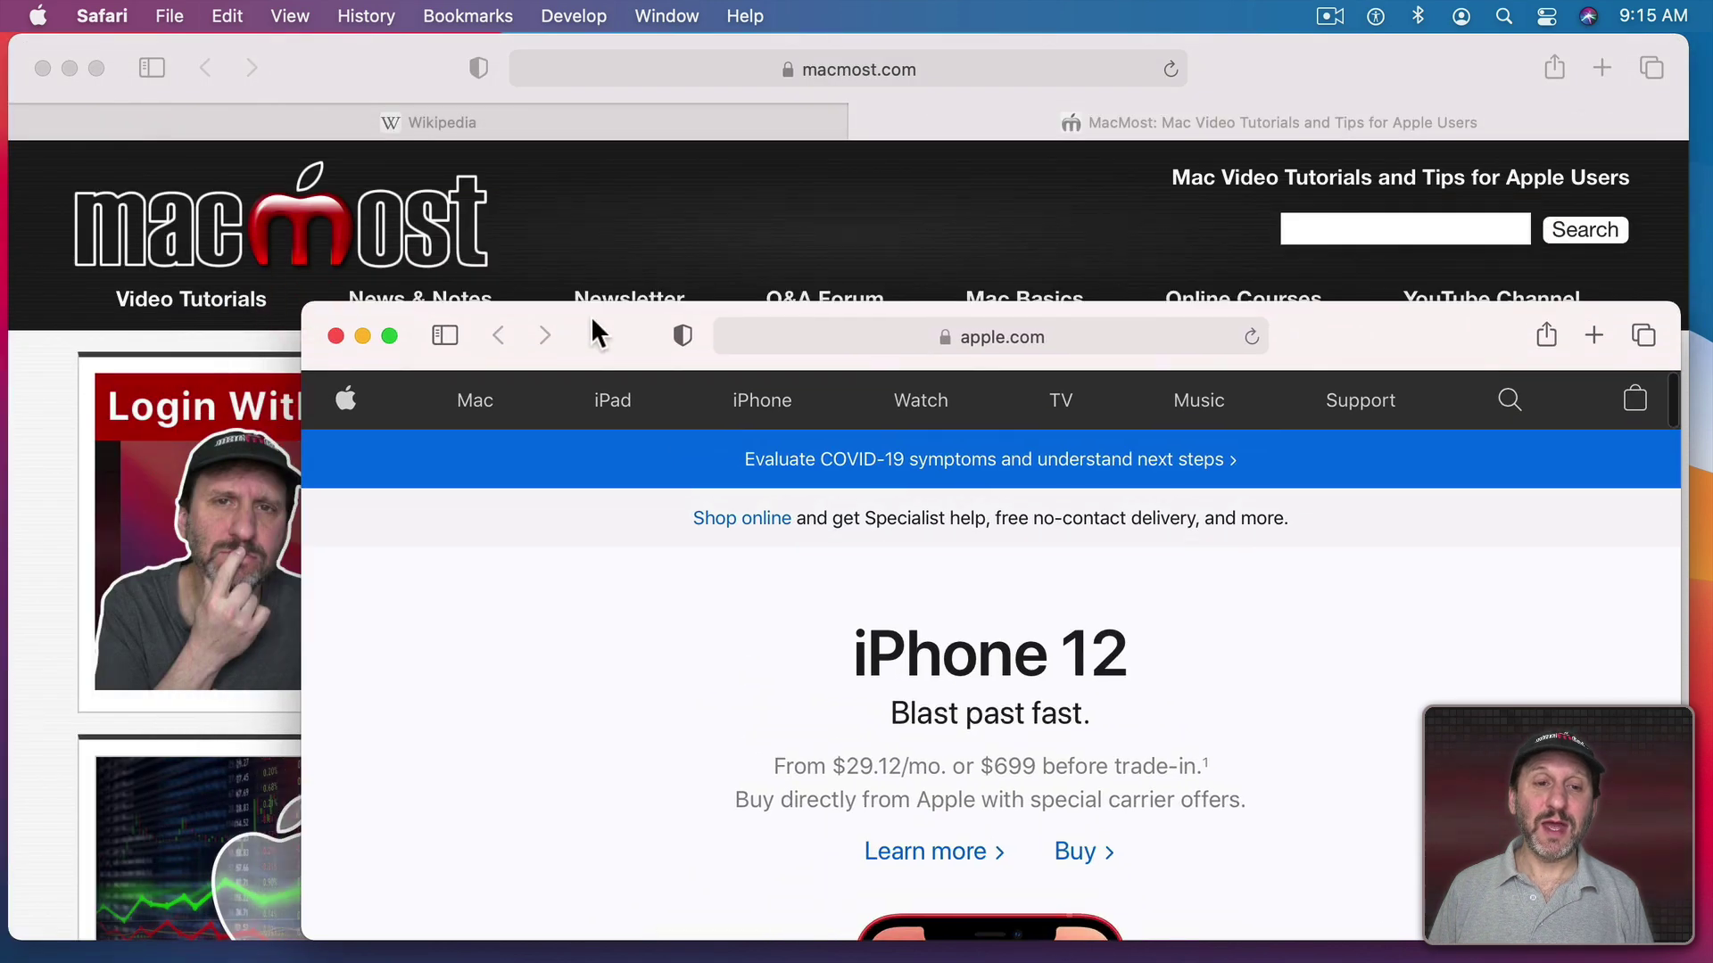
drag(590, 316, 493, 228)
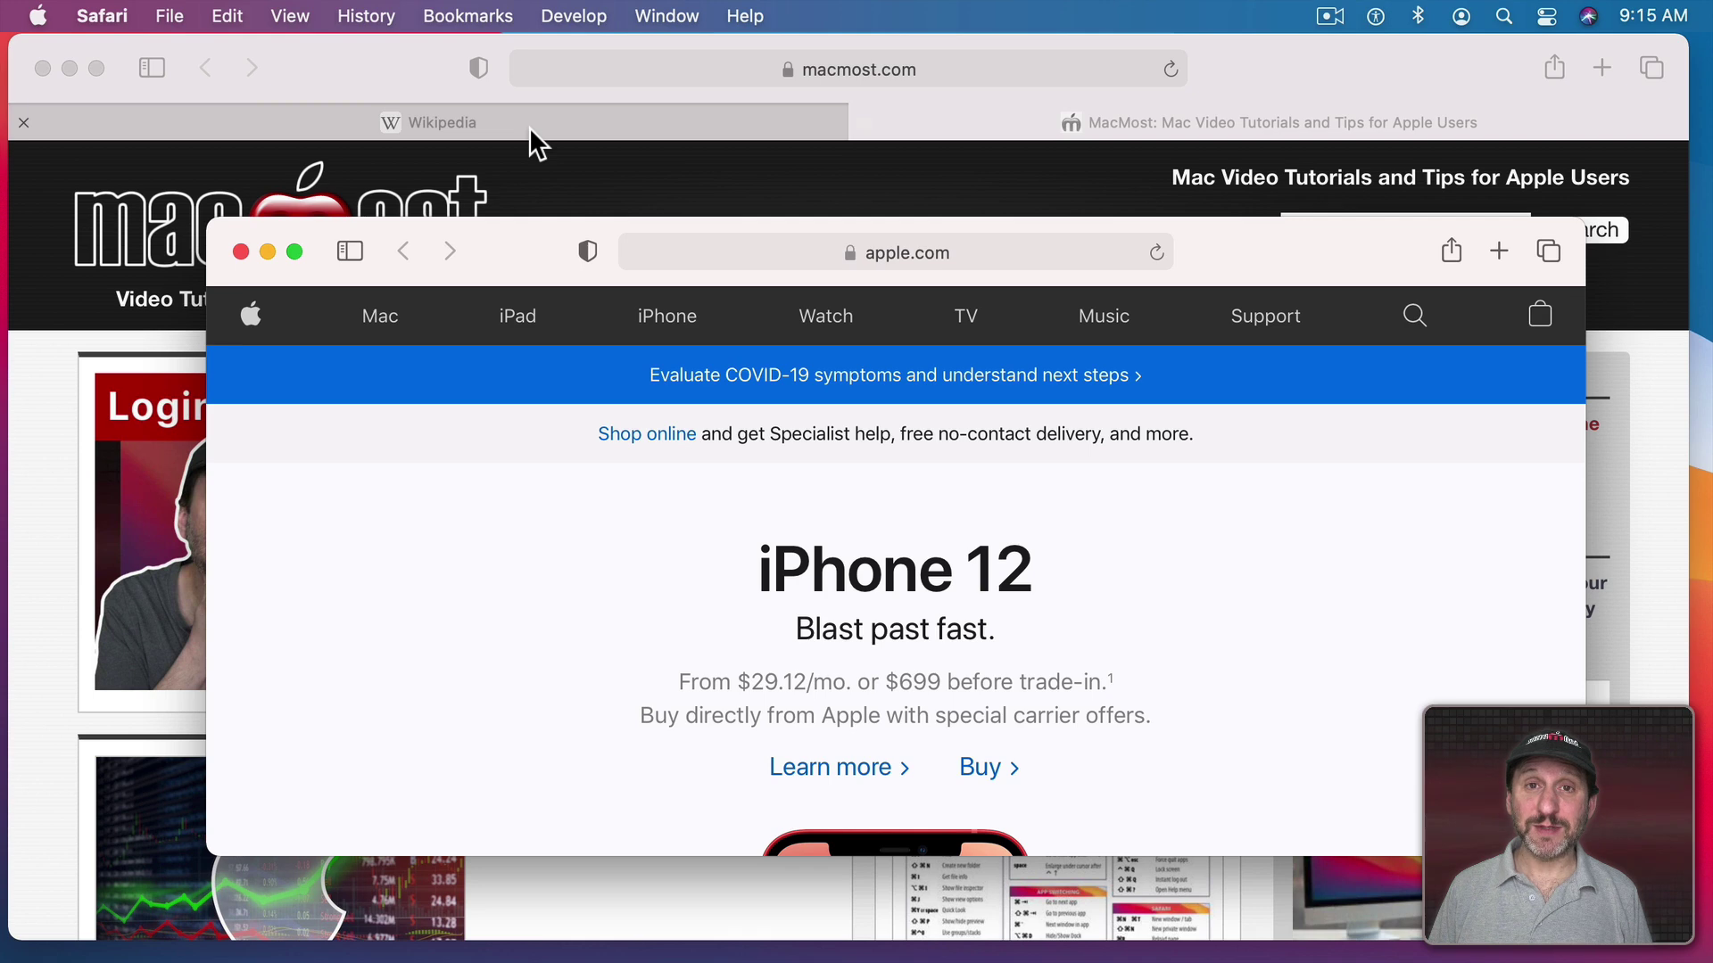
key(super+t)
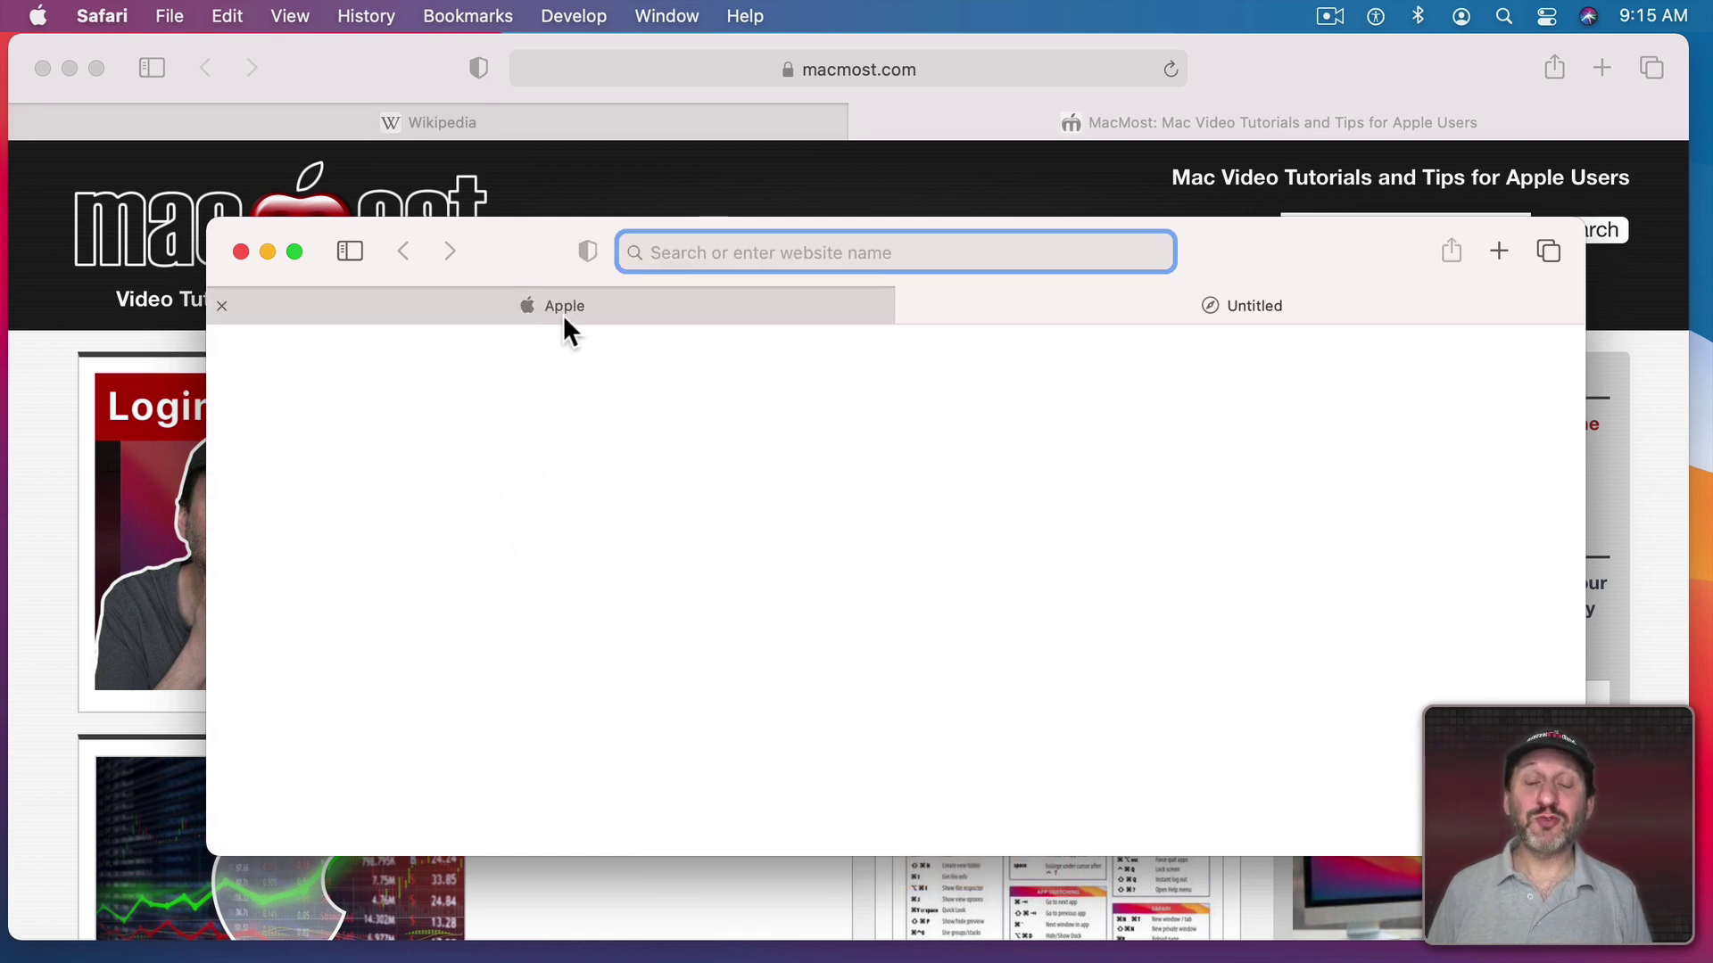
drag(573, 294, 613, 134)
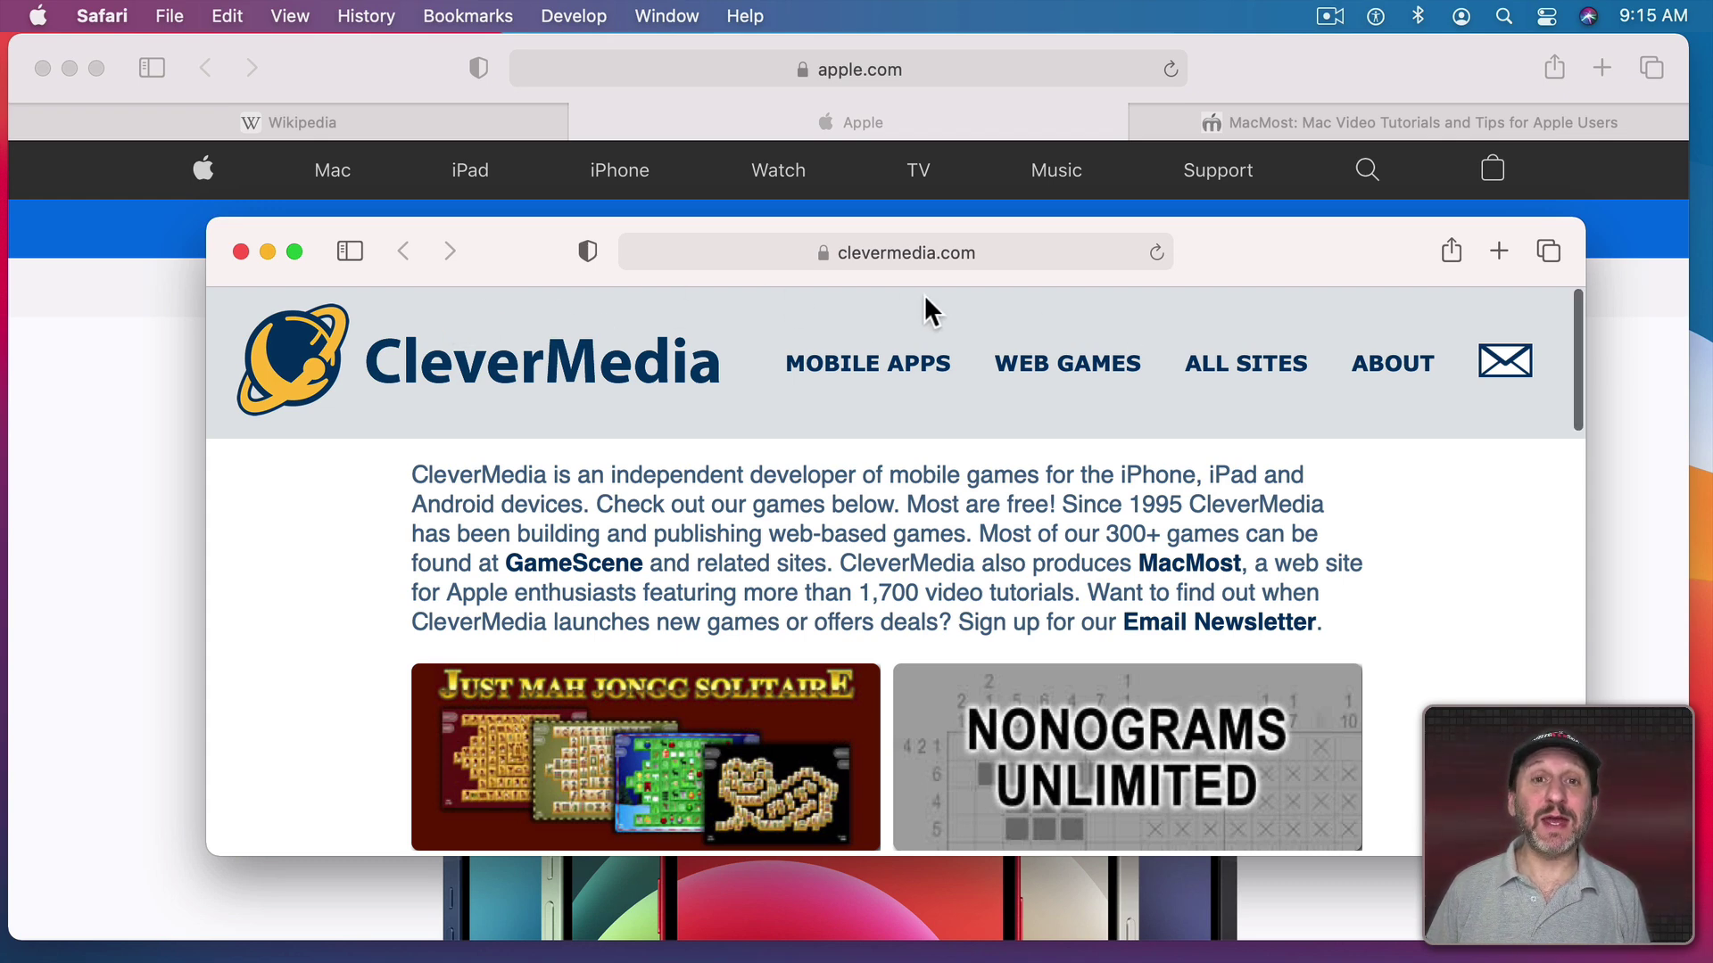
- Show the tab bar in the CleverMedia window and drag its tab into the main window
click(286, 14)
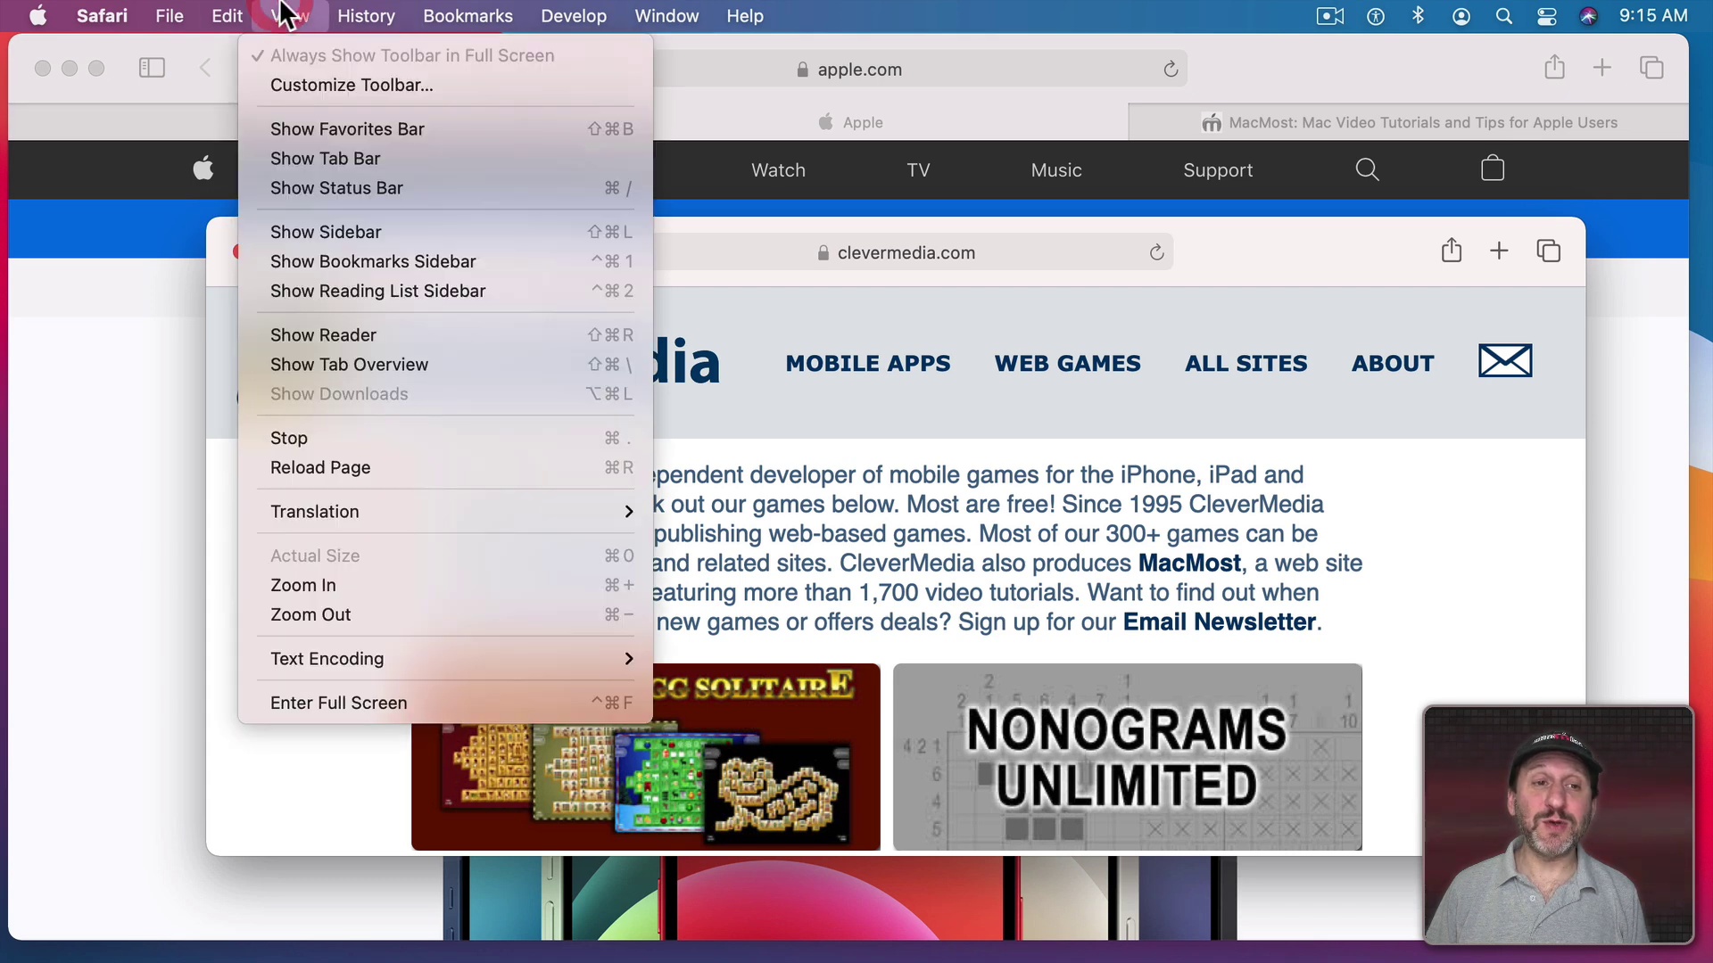
click(413, 161)
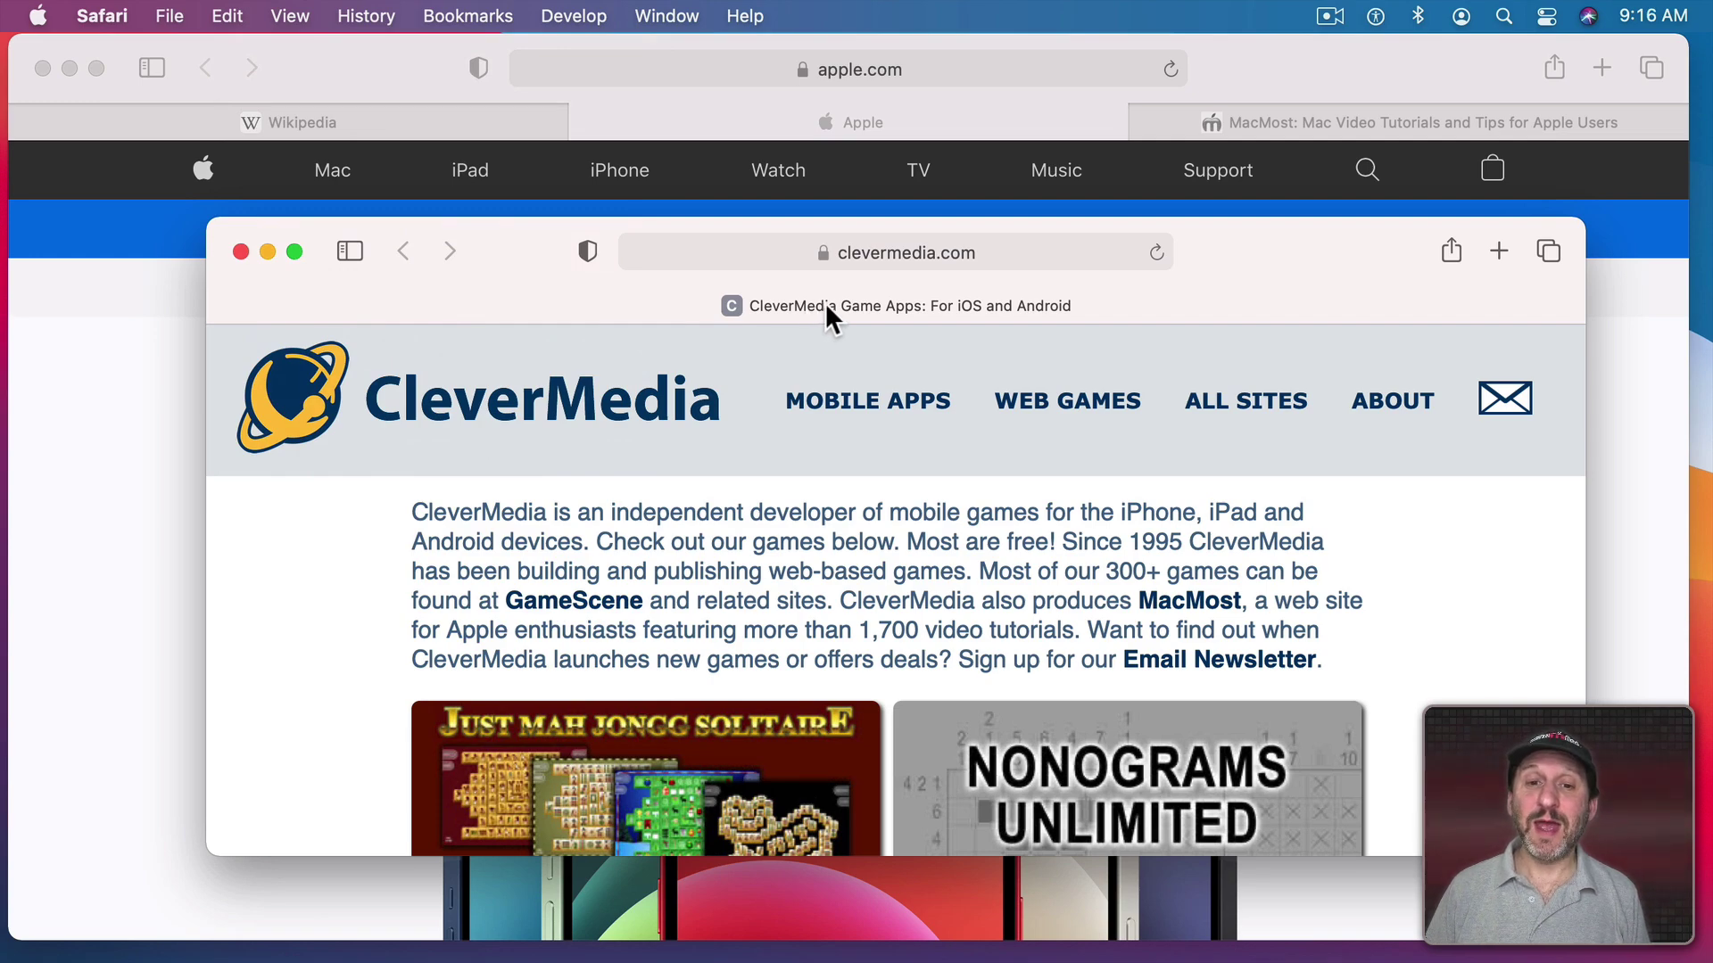
mouse_move(826, 302)
mouse_down()
mouse_move(1310, 142)
mouse_move(1324, 123)
mouse_up()
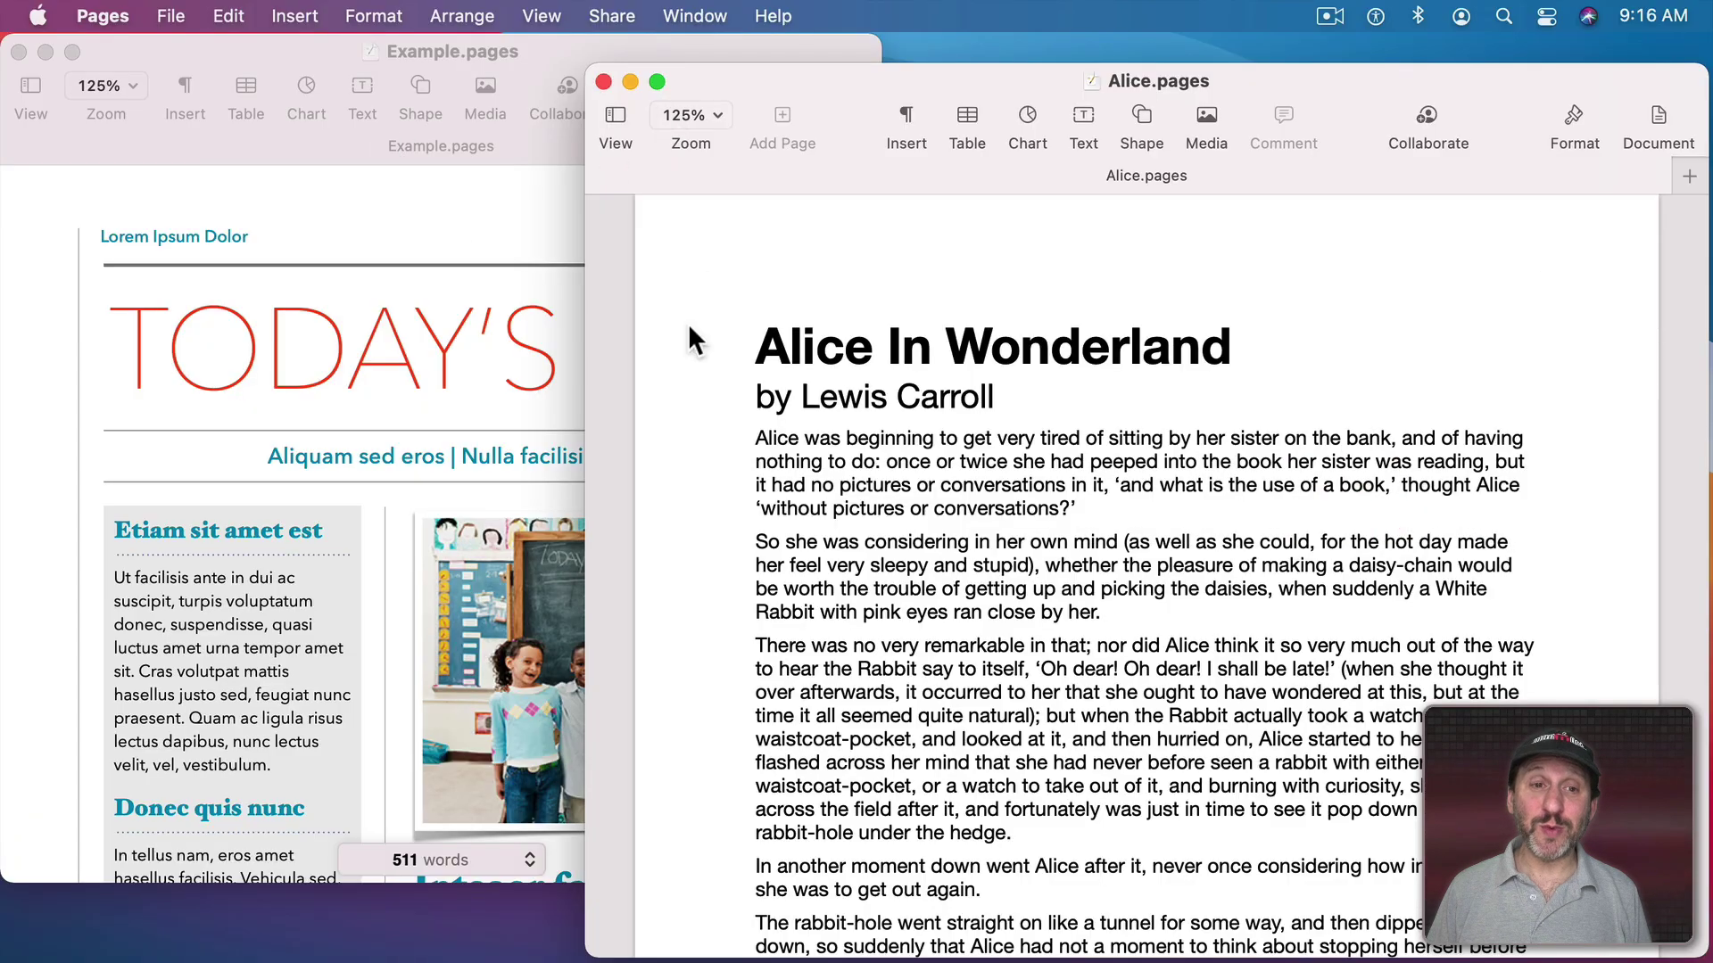
- Merge Alice.pages and Example.pages into one full-screen window, switching between the two tabs
click(699, 13)
click(735, 350)
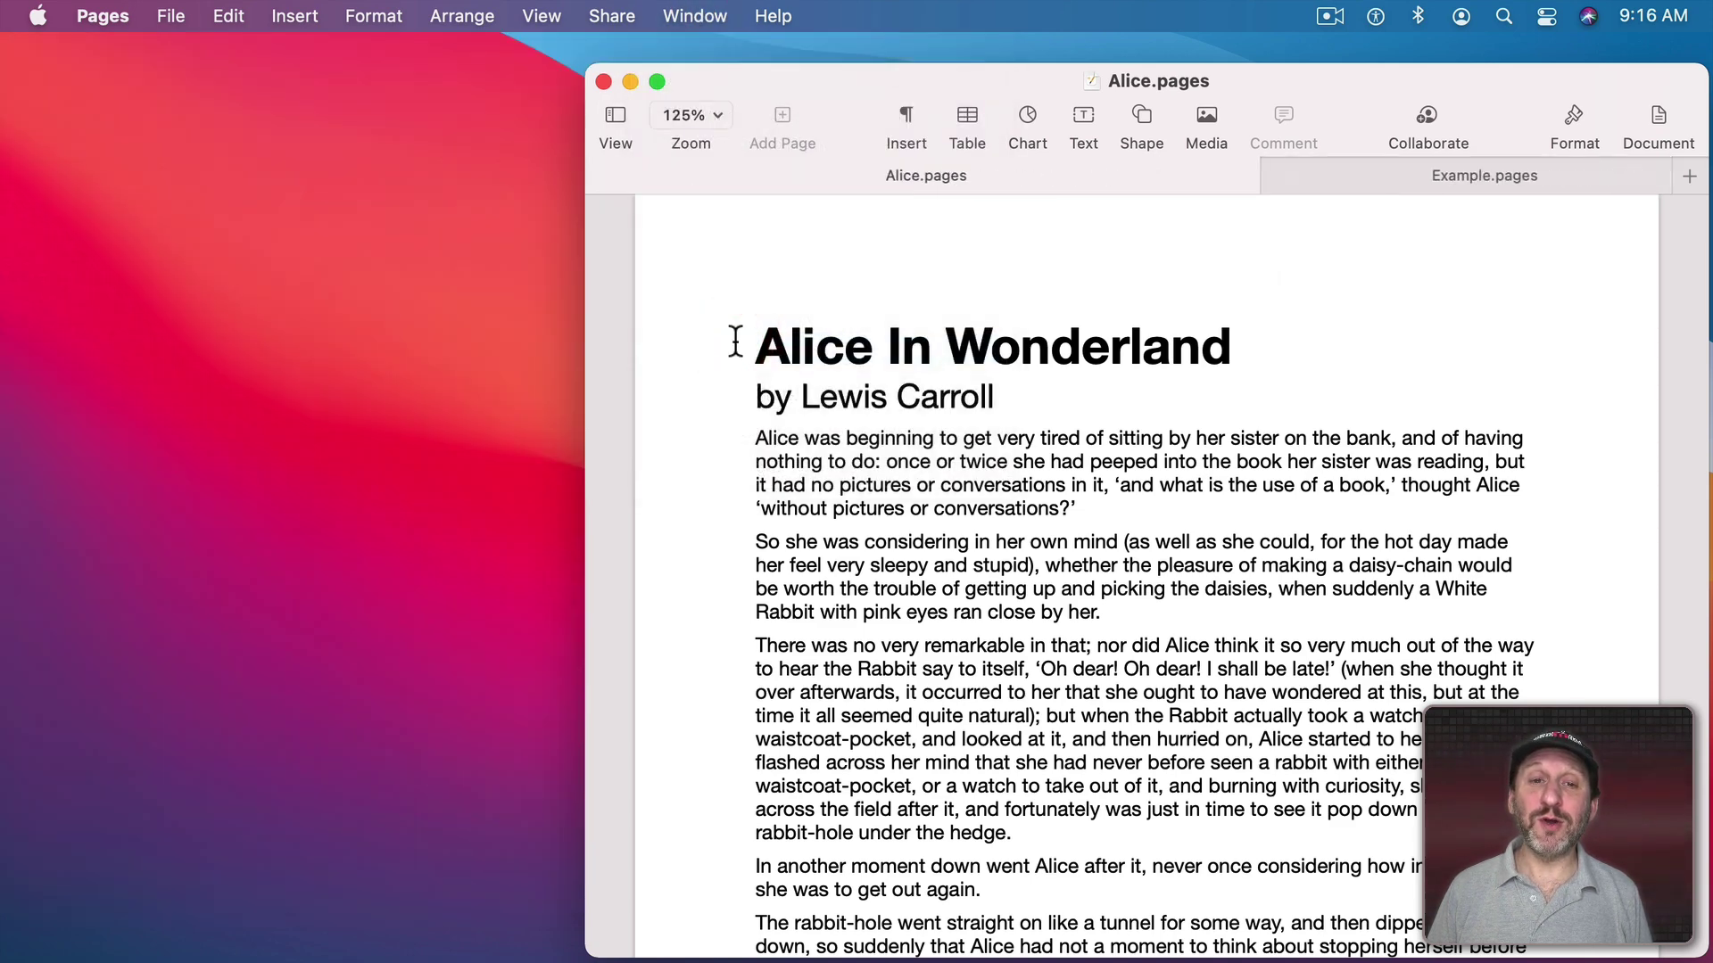
double_click(586, 64)
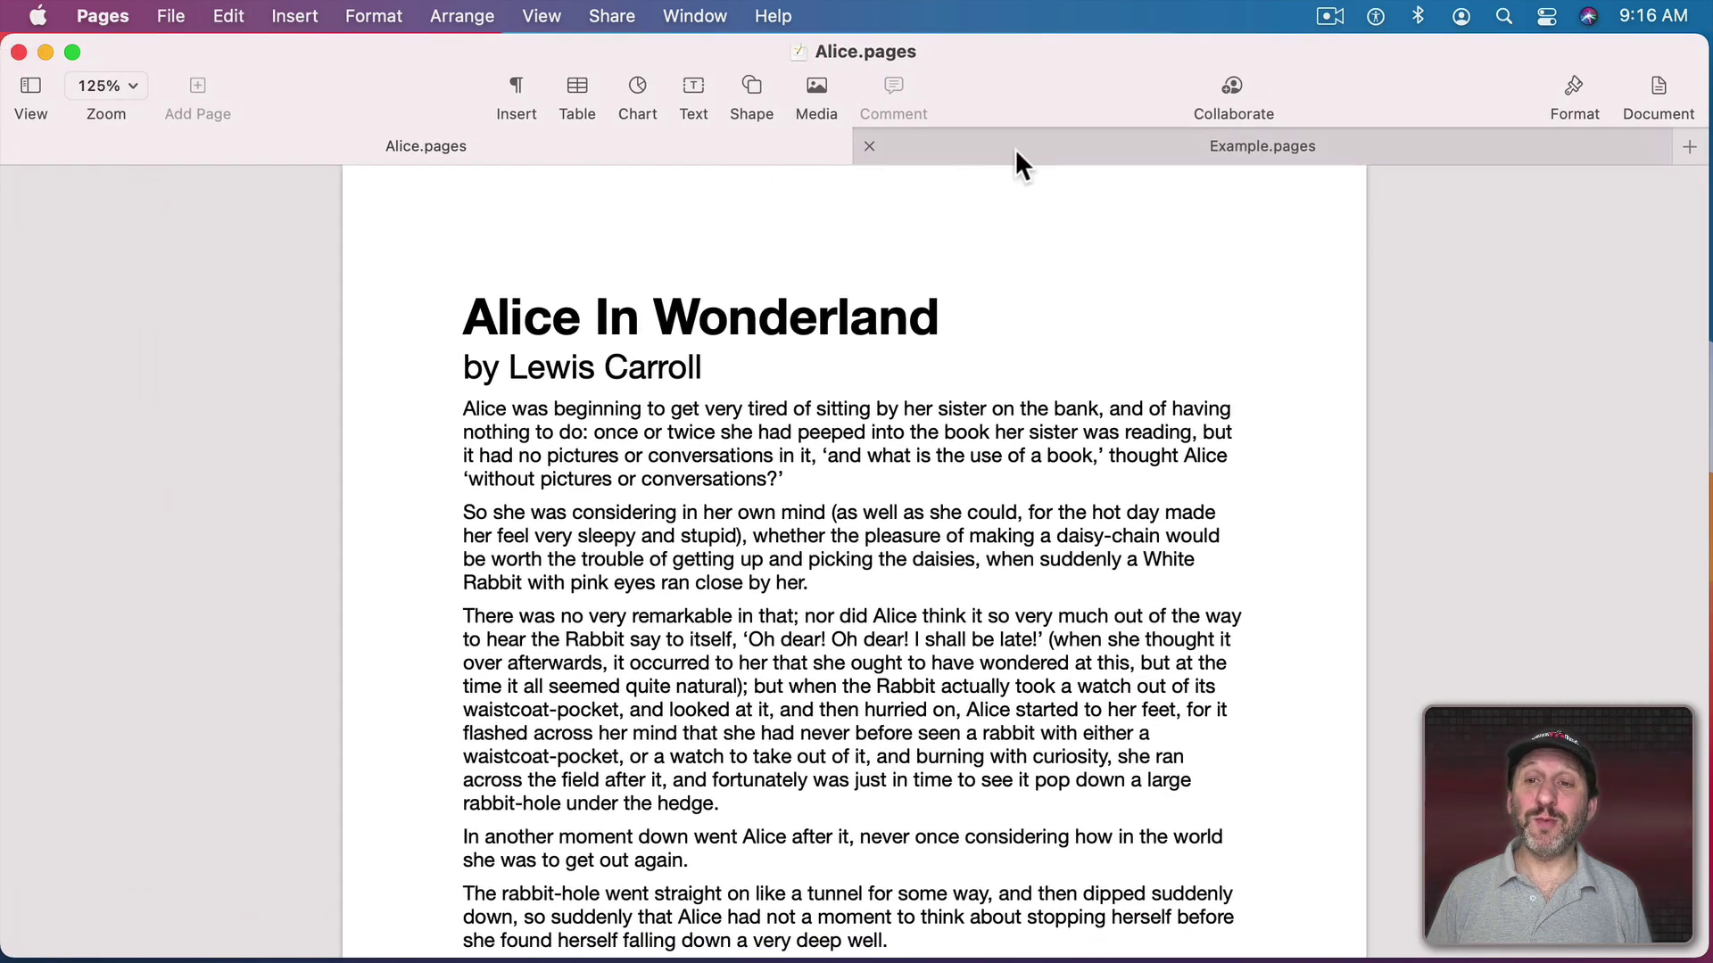
click(1015, 148)
click(804, 148)
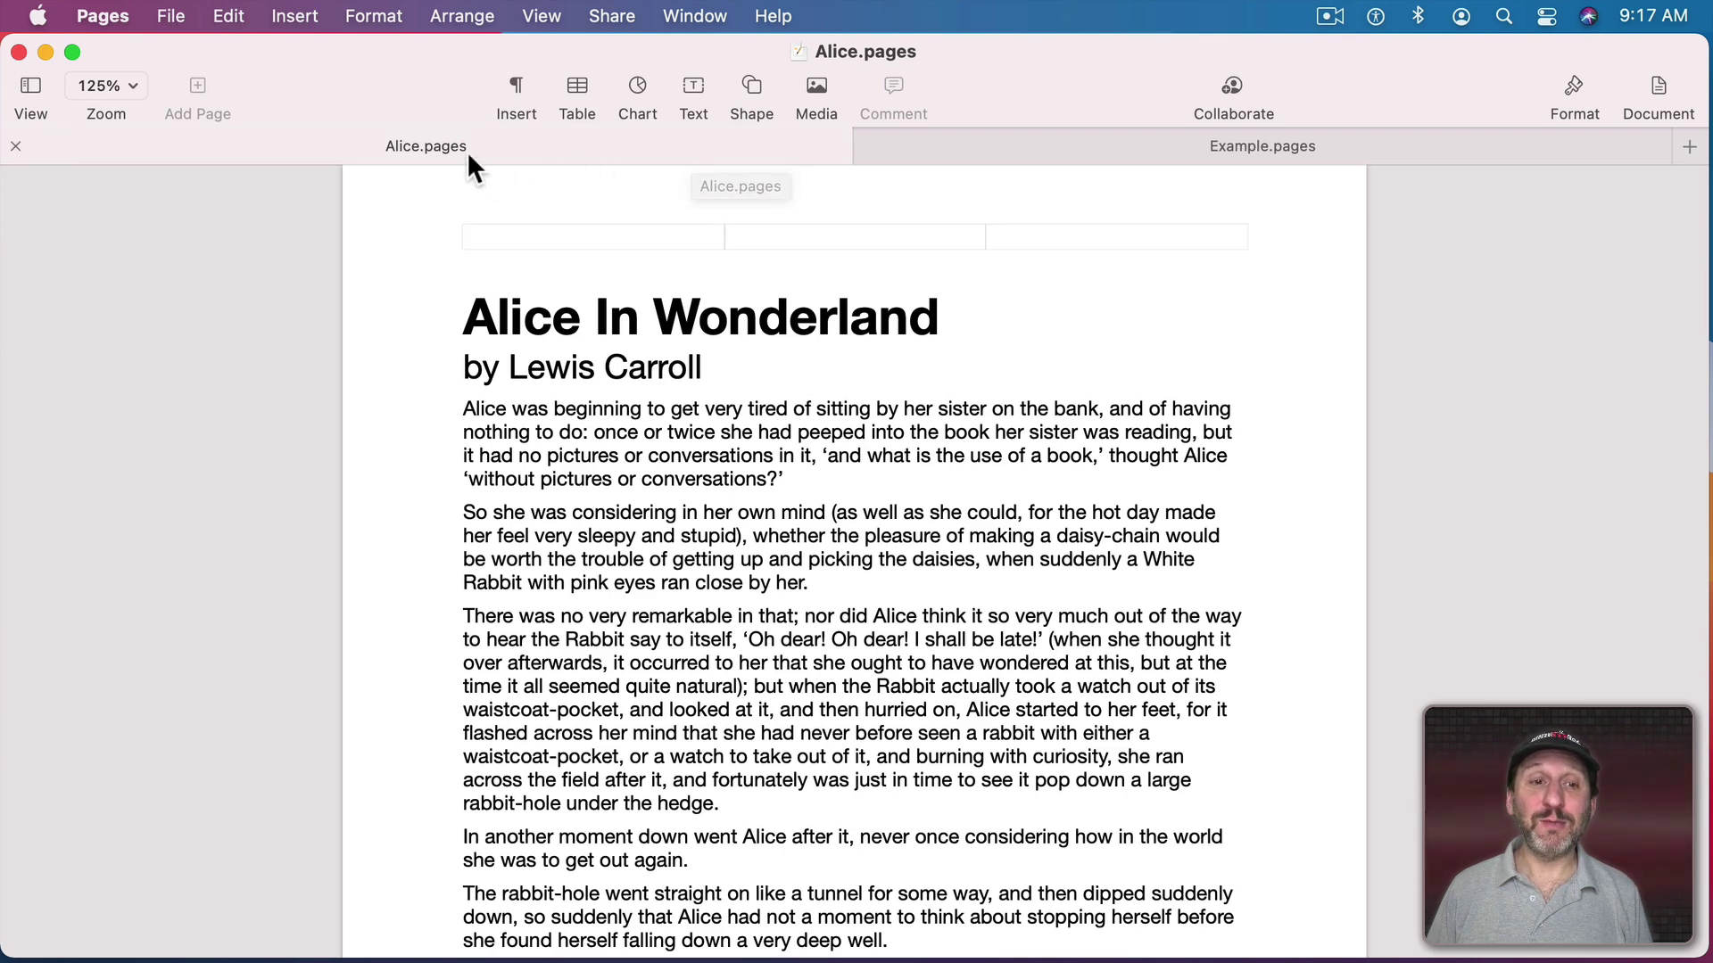
mouse_move(426, 147)
mouse_down()
mouse_move(507, 147)
mouse_move(482, 143)
mouse_up()
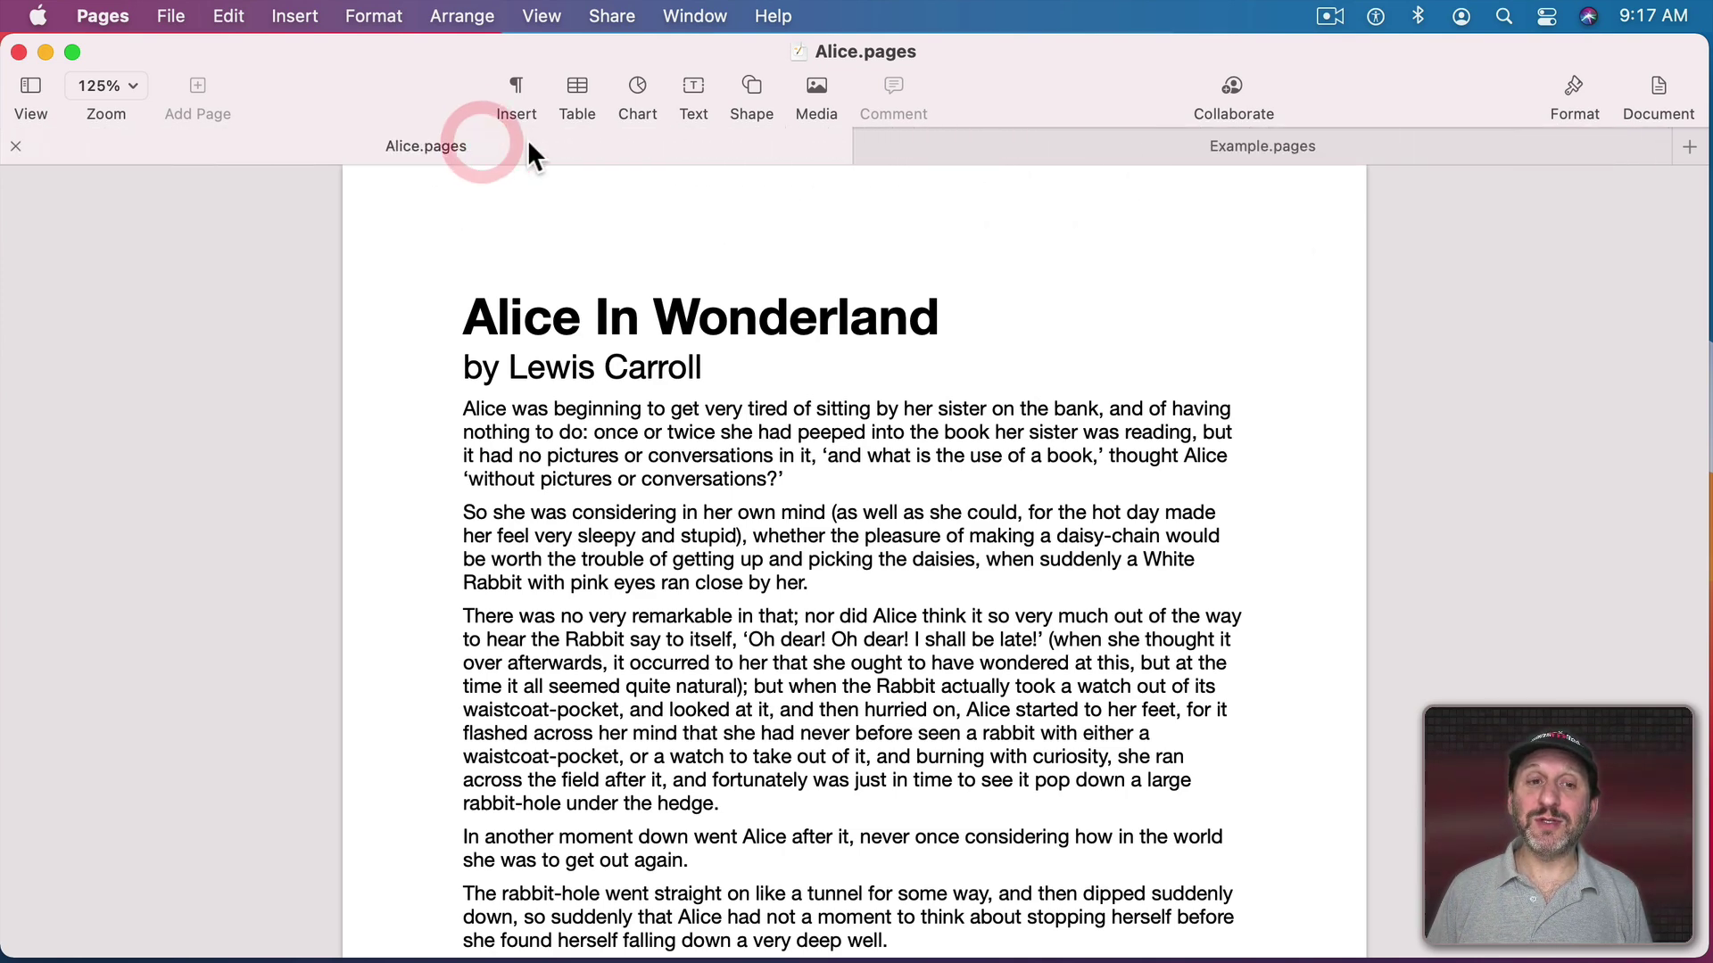
- Create a blank Untitled 2 document as a third tab, then start another document from the tab bar
click(693, 16)
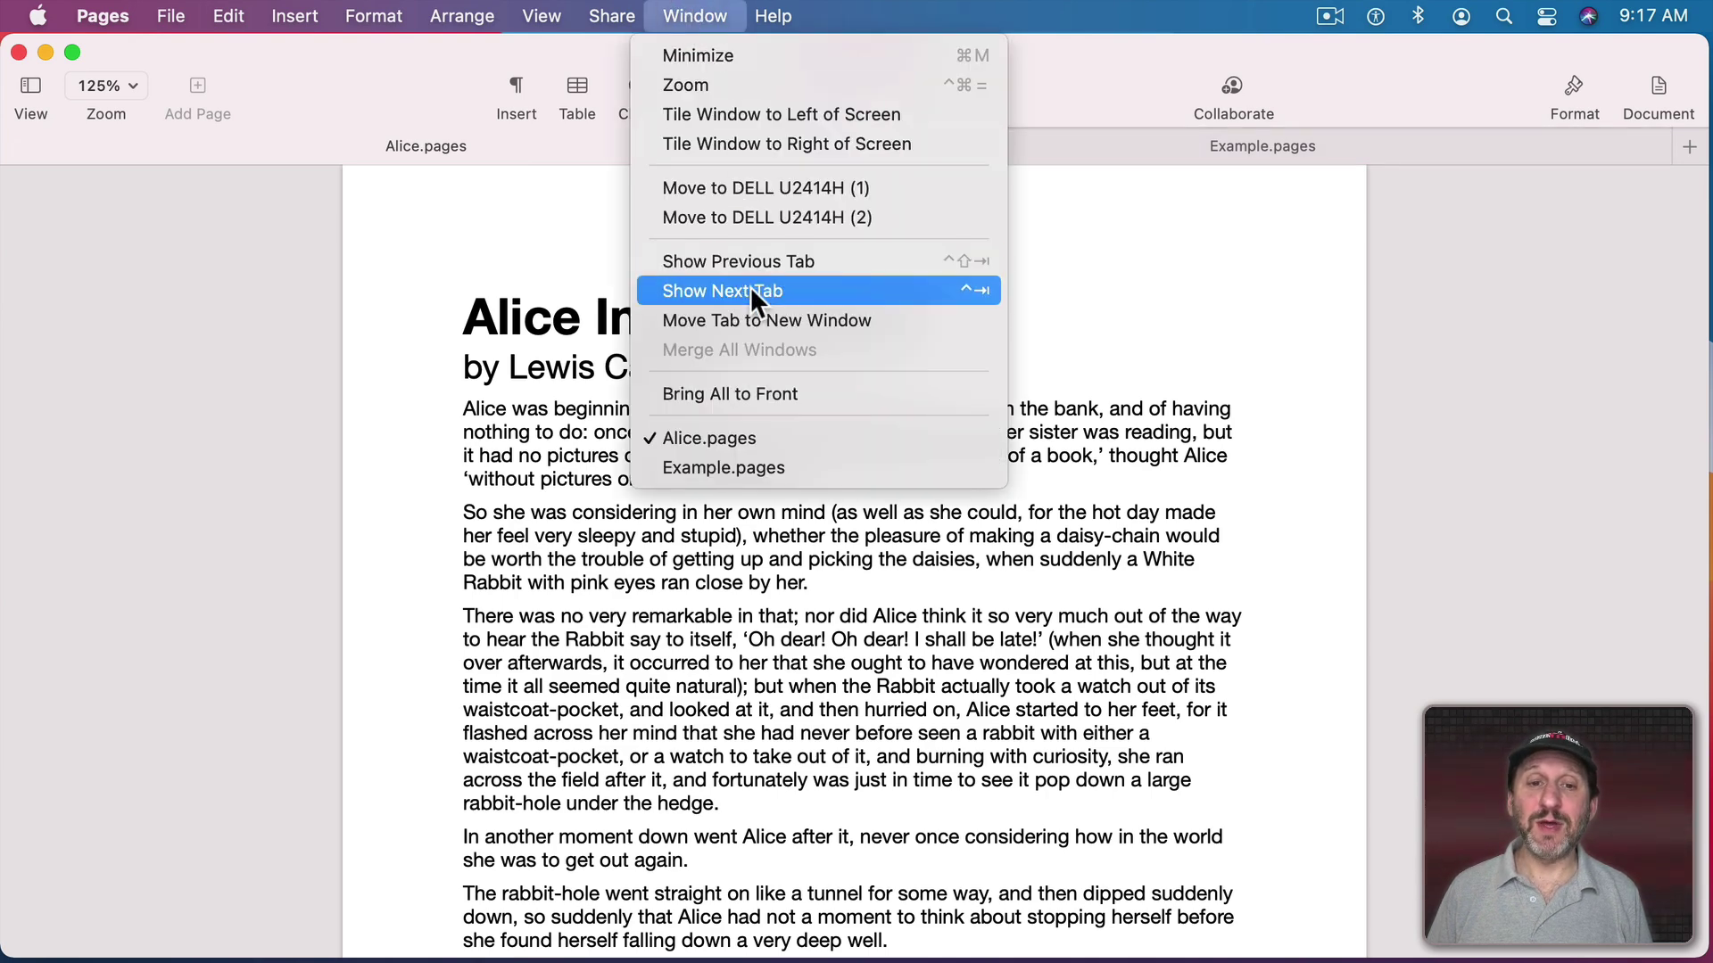
click(184, 54)
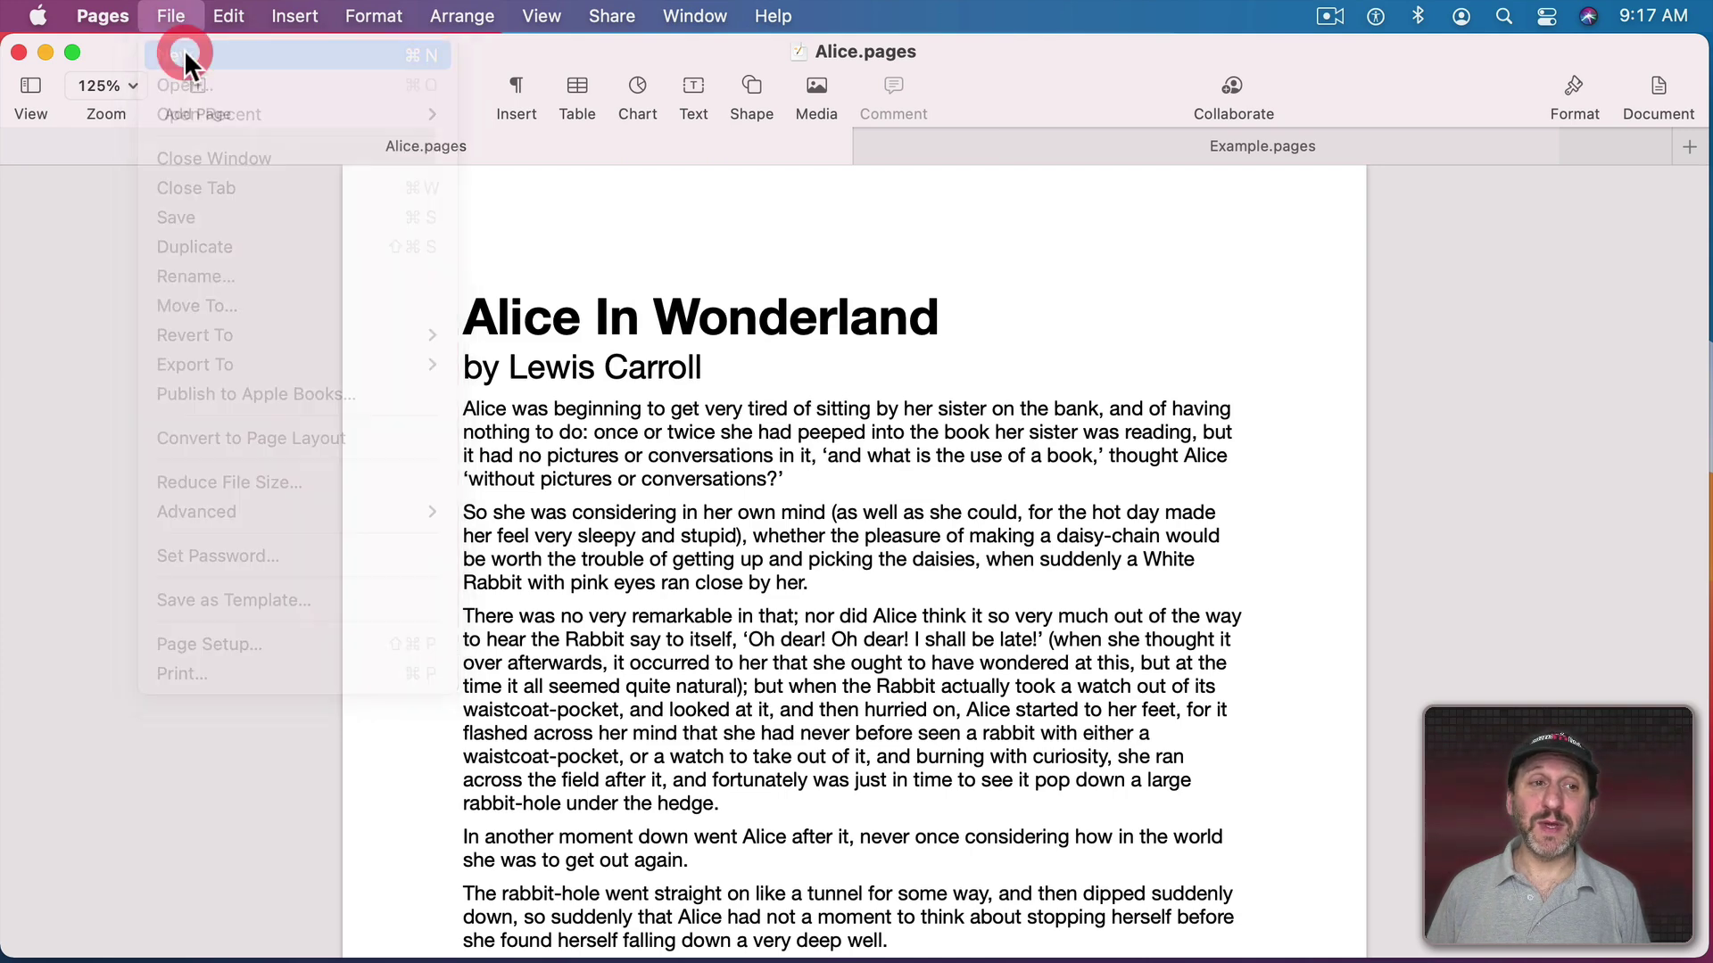
key(Return)
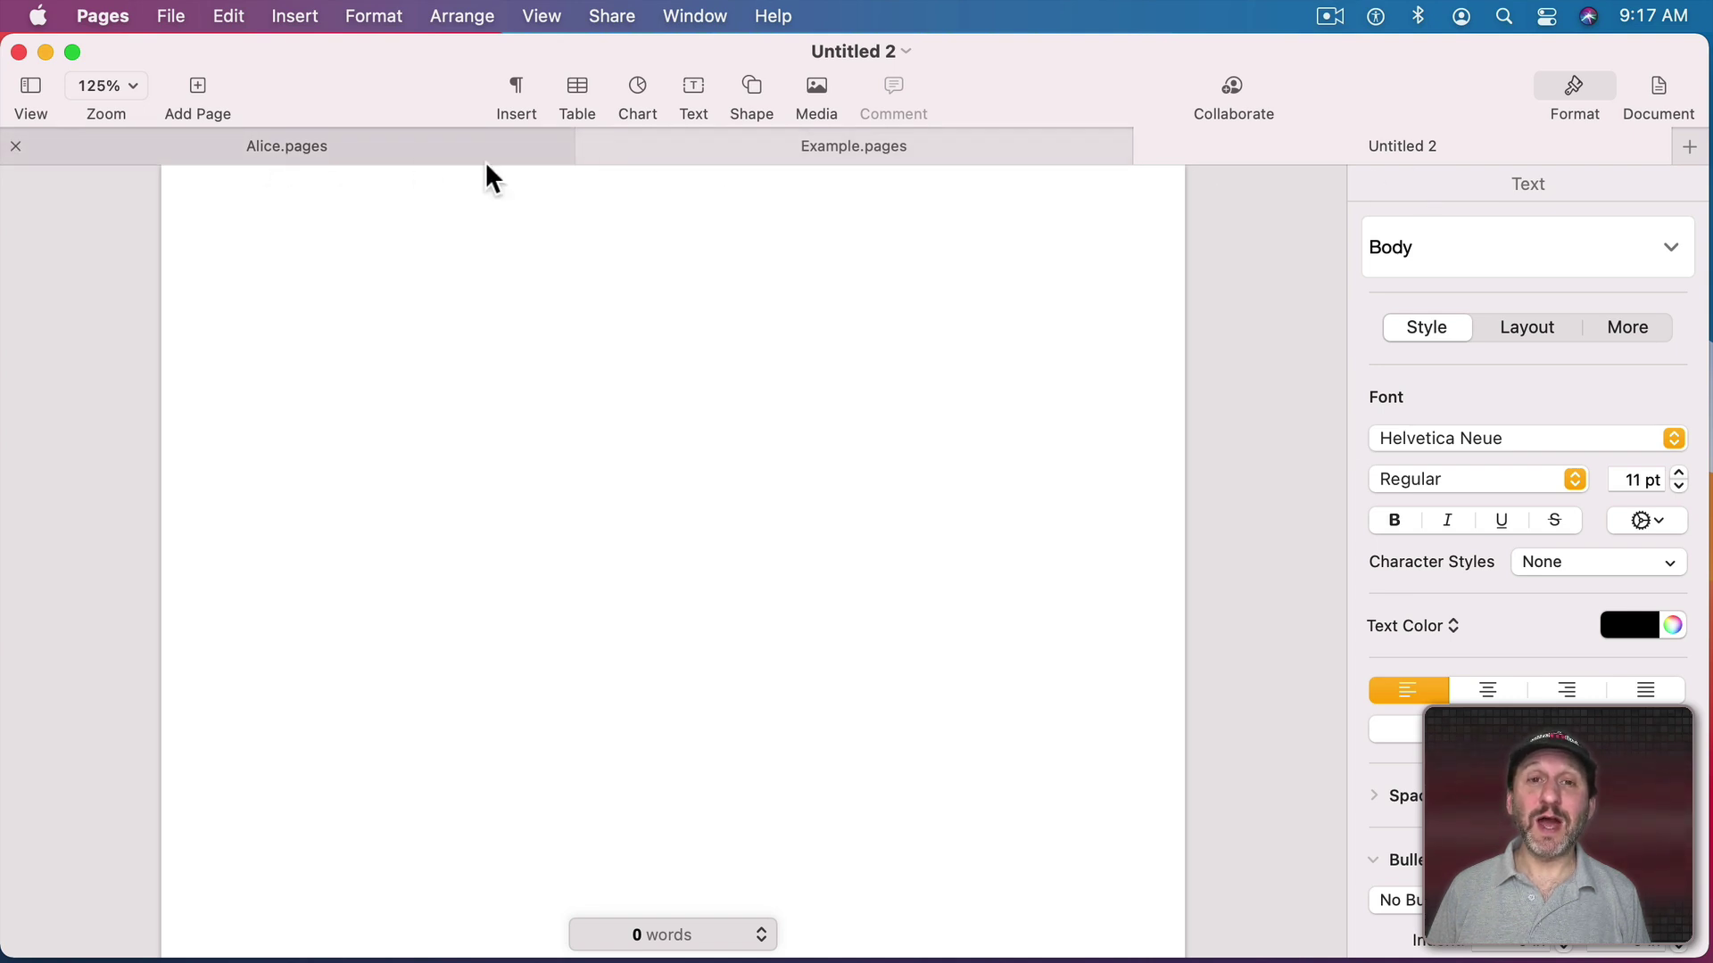
click(1687, 152)
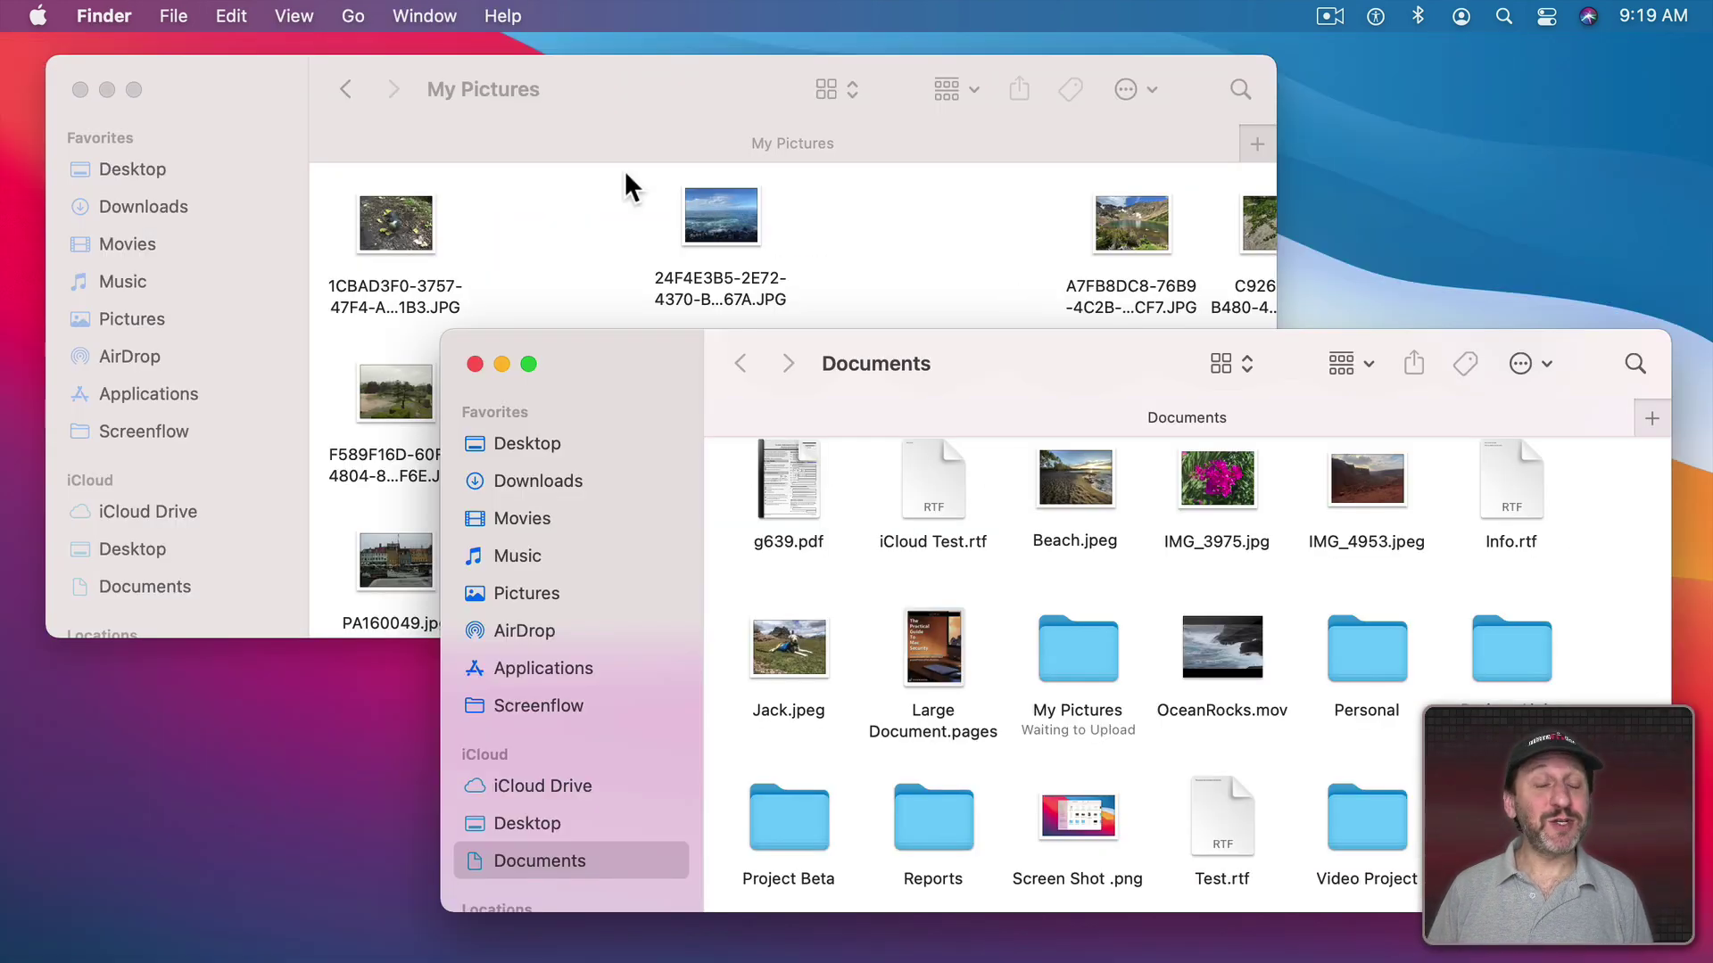
- Merge My Pictures into the enlarged Documents window, then check both tabs, ending on Documents
click(444, 16)
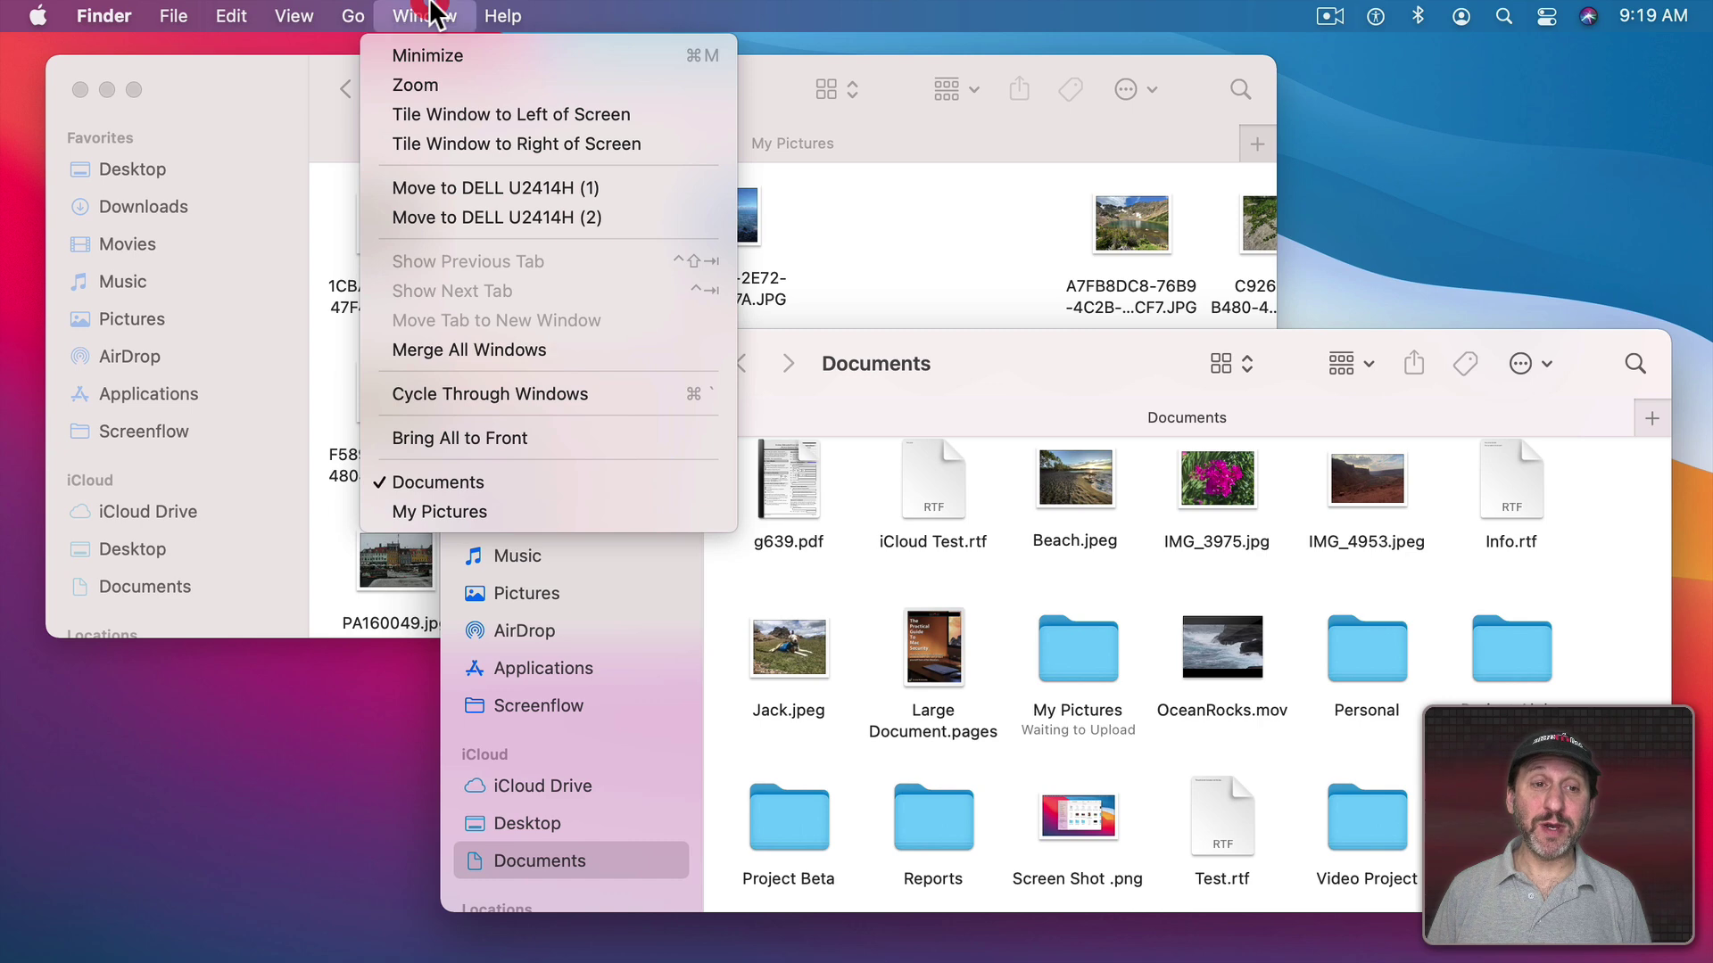
click(485, 343)
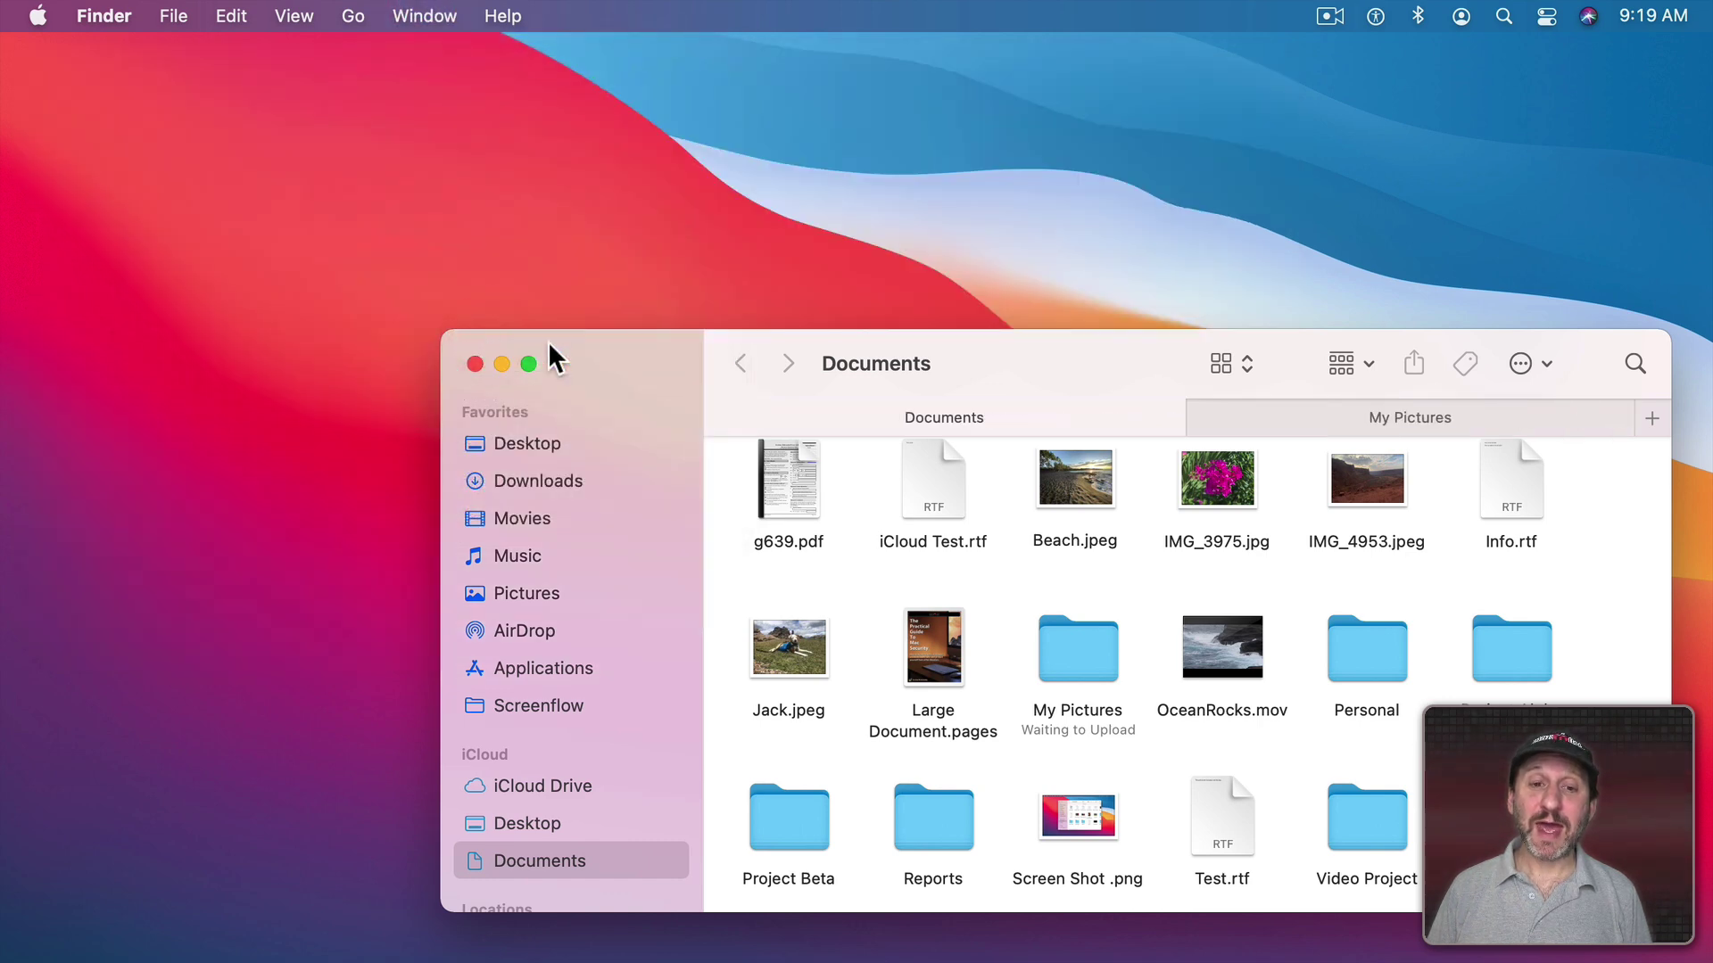
drag(458, 331, 68, 35)
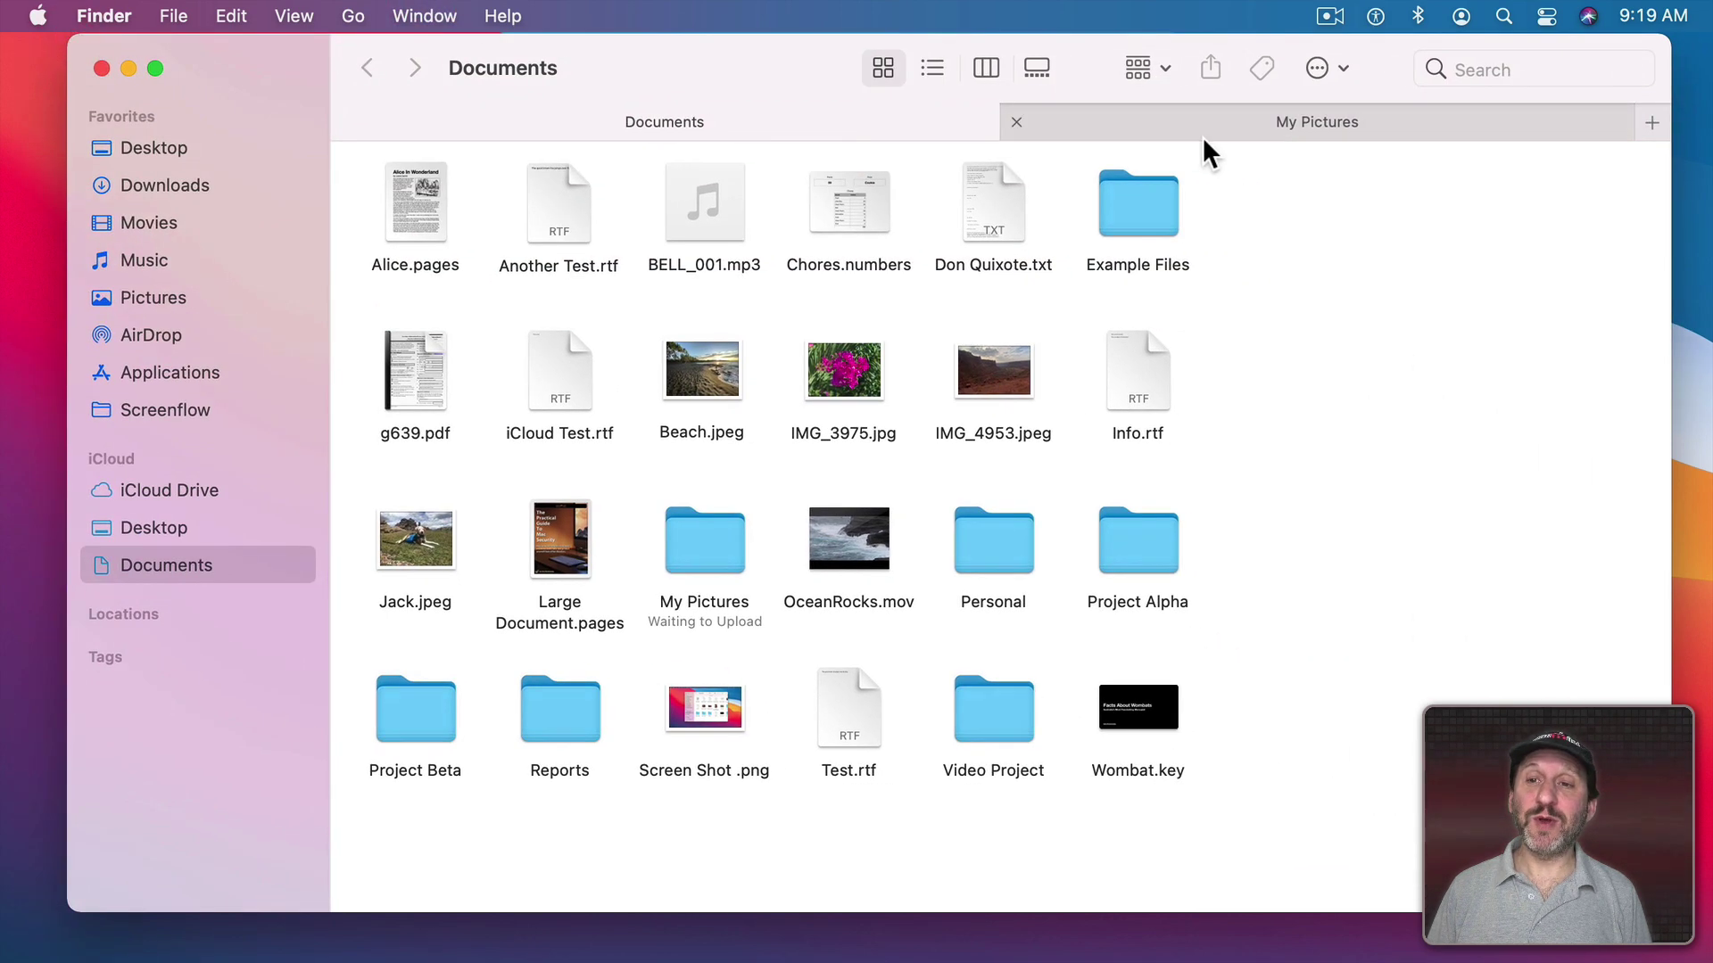
click(1196, 134)
click(922, 130)
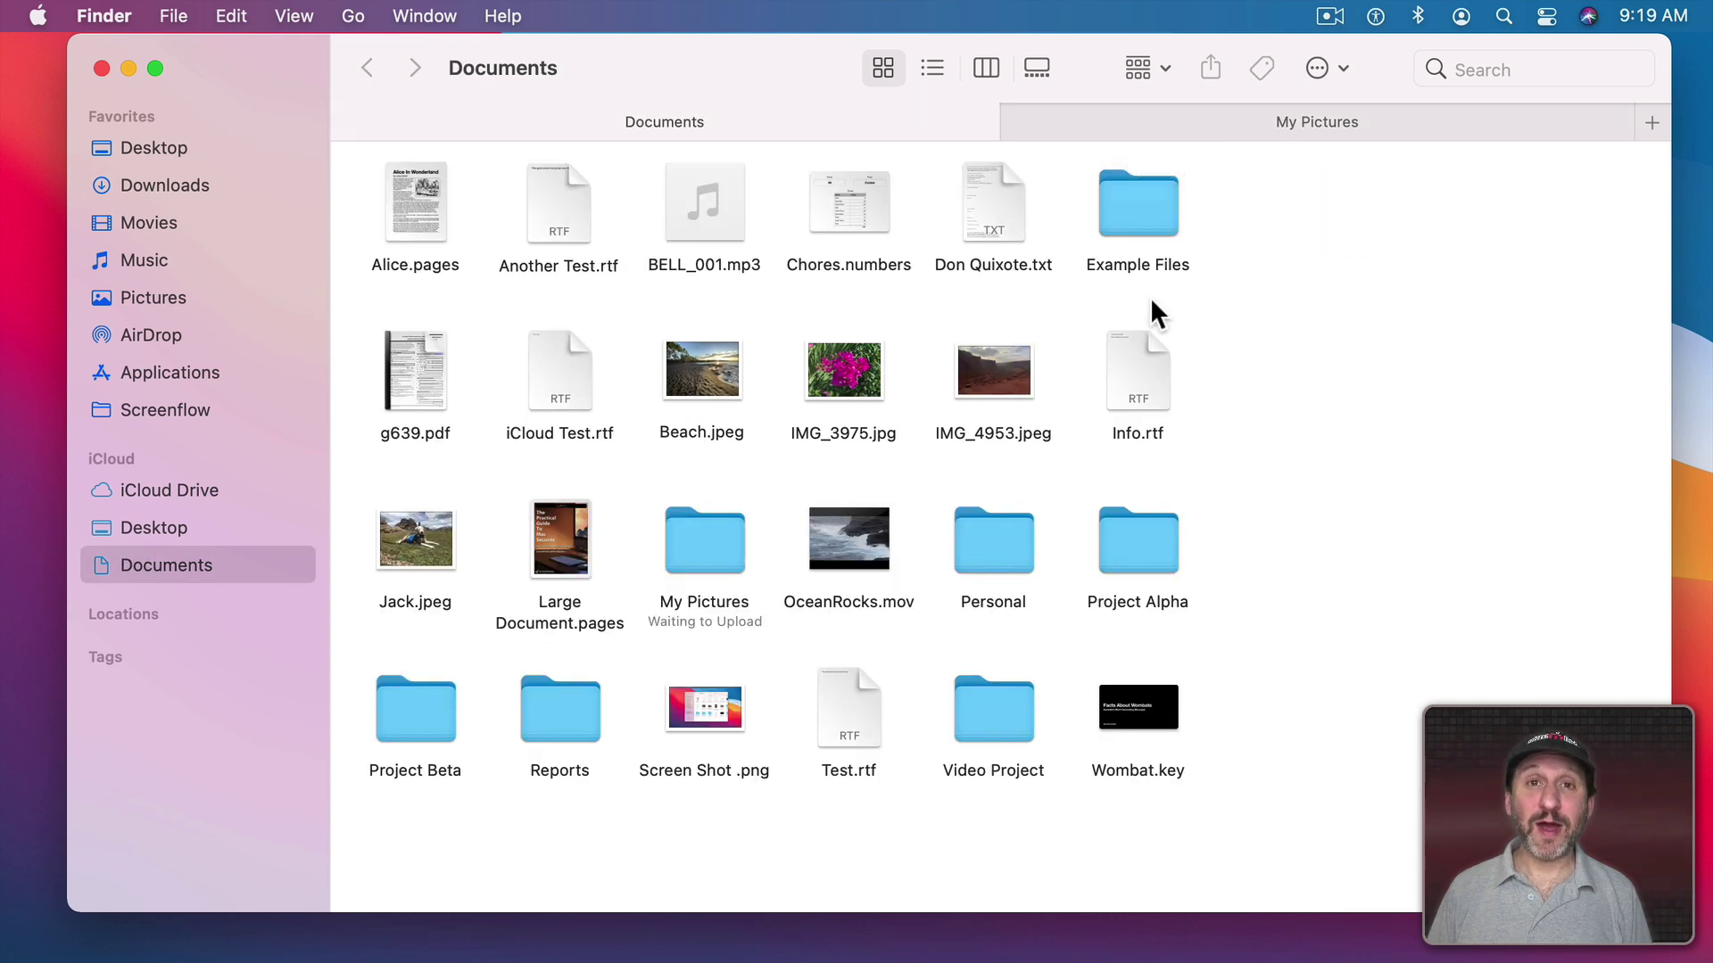
- Drag Beach.jpeg over the My Pictures tab, then open Example Files in a new tab
drag(701, 371, 1319, 125)
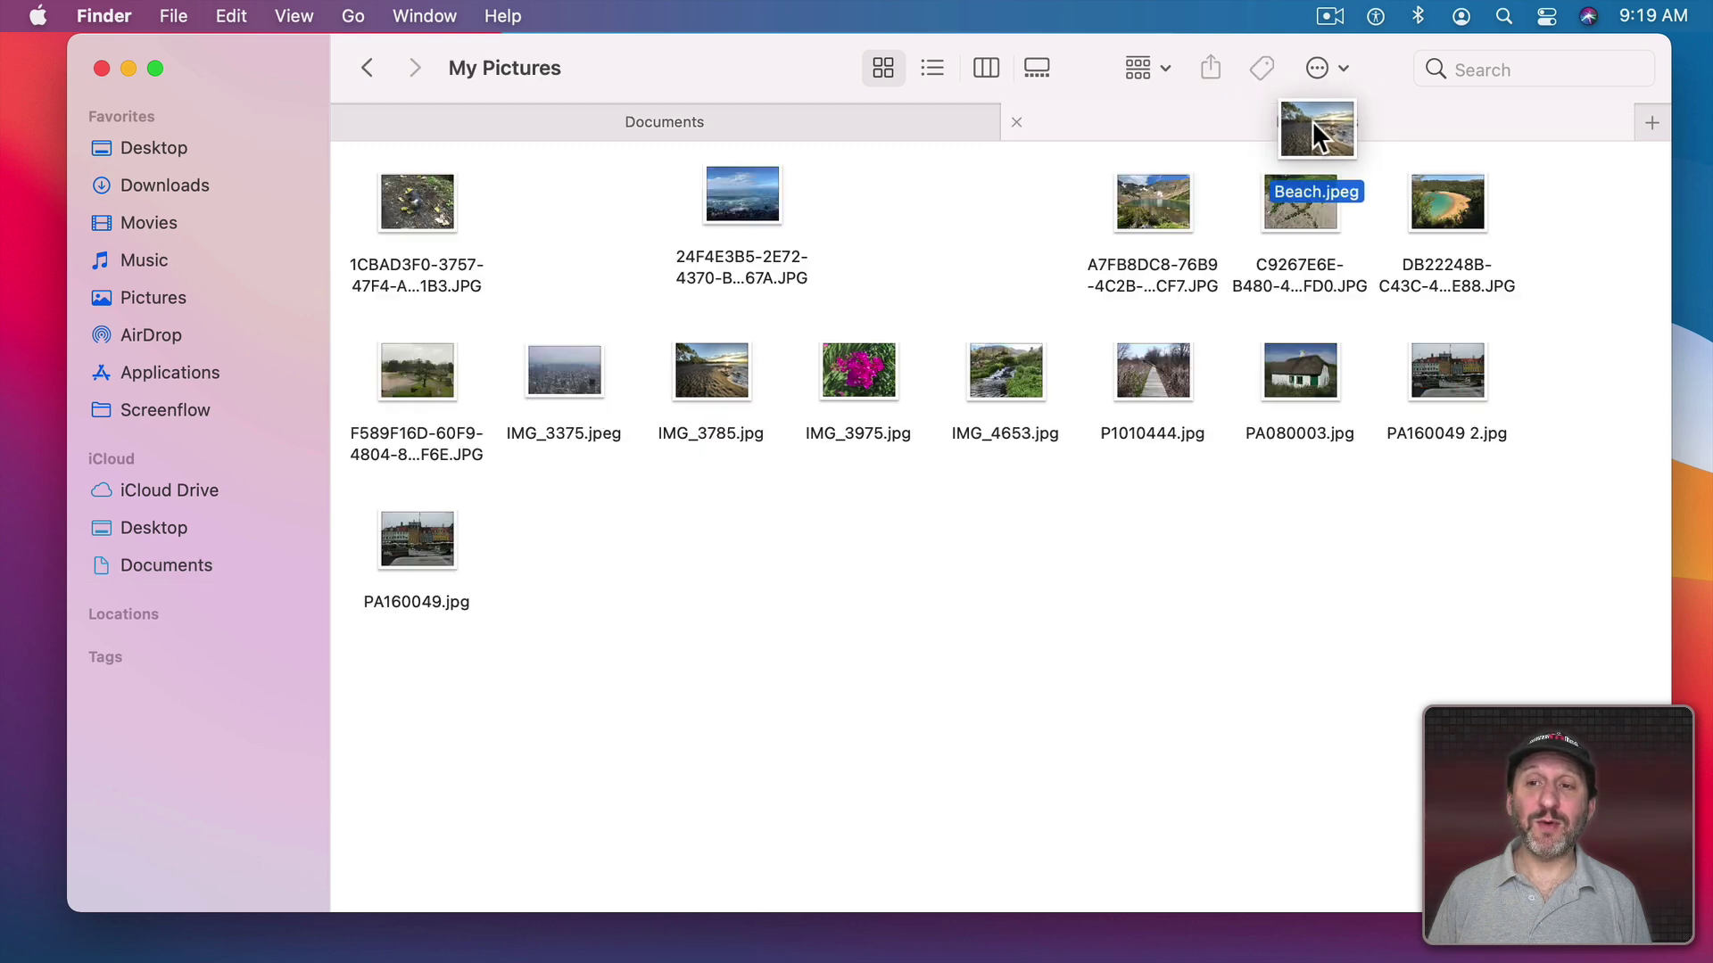
drag(1317, 122, 940, 200)
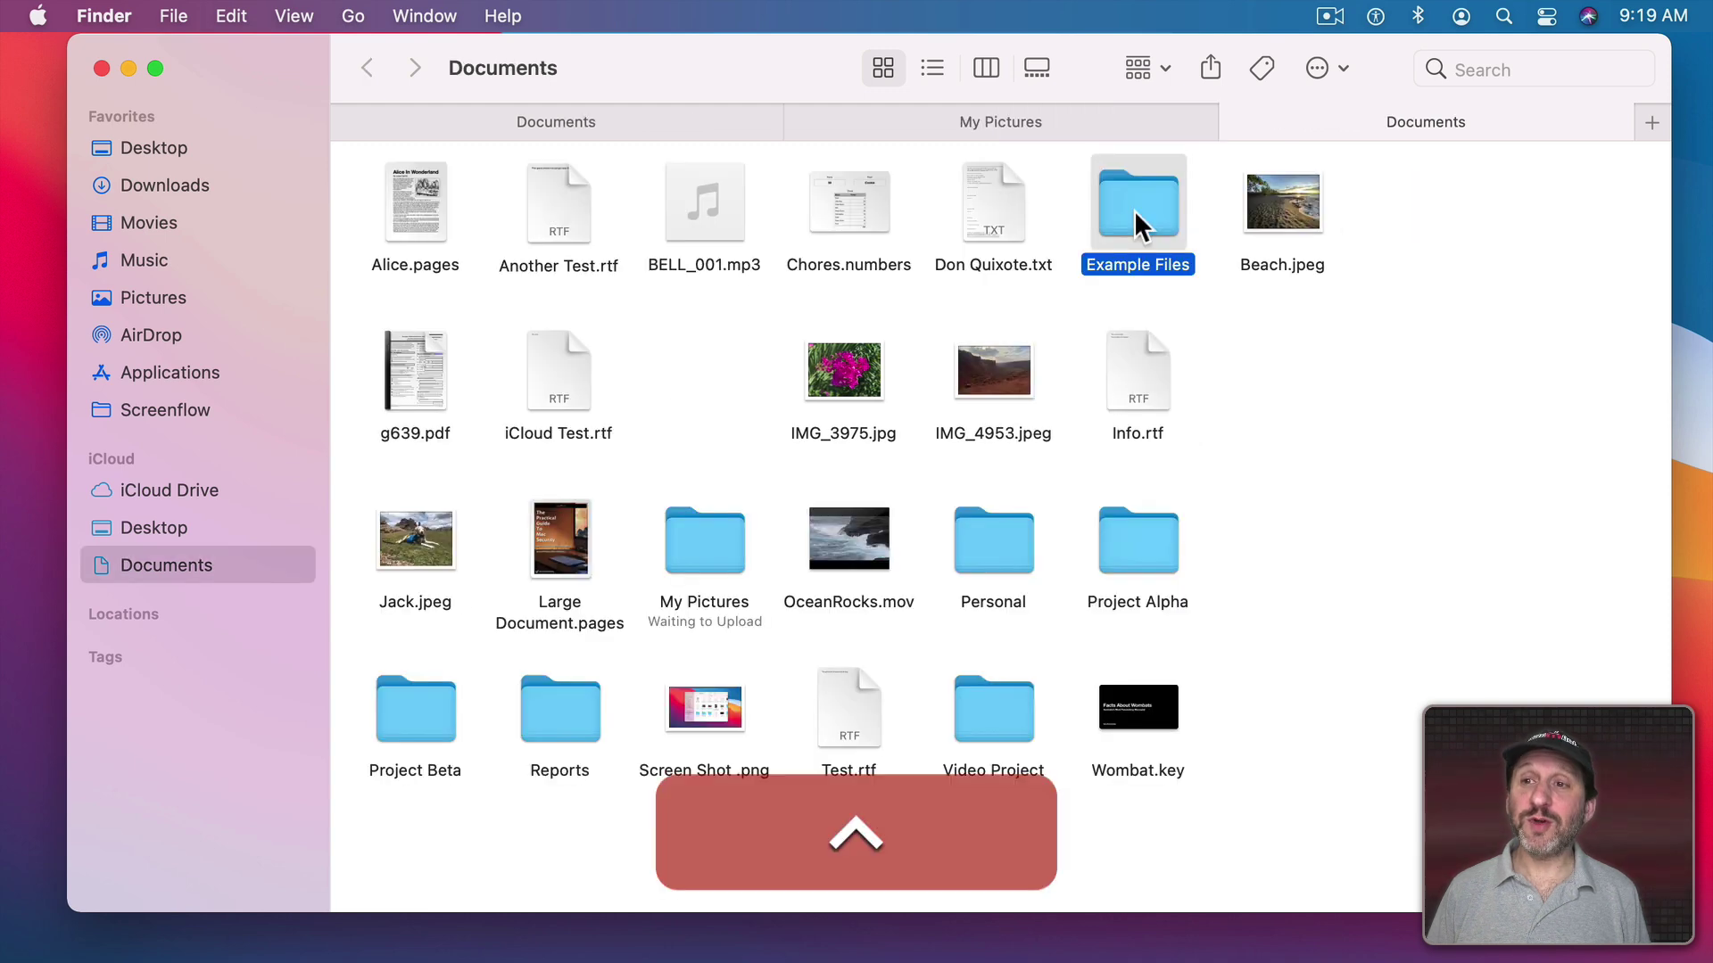
ctrl+click(1133, 211)
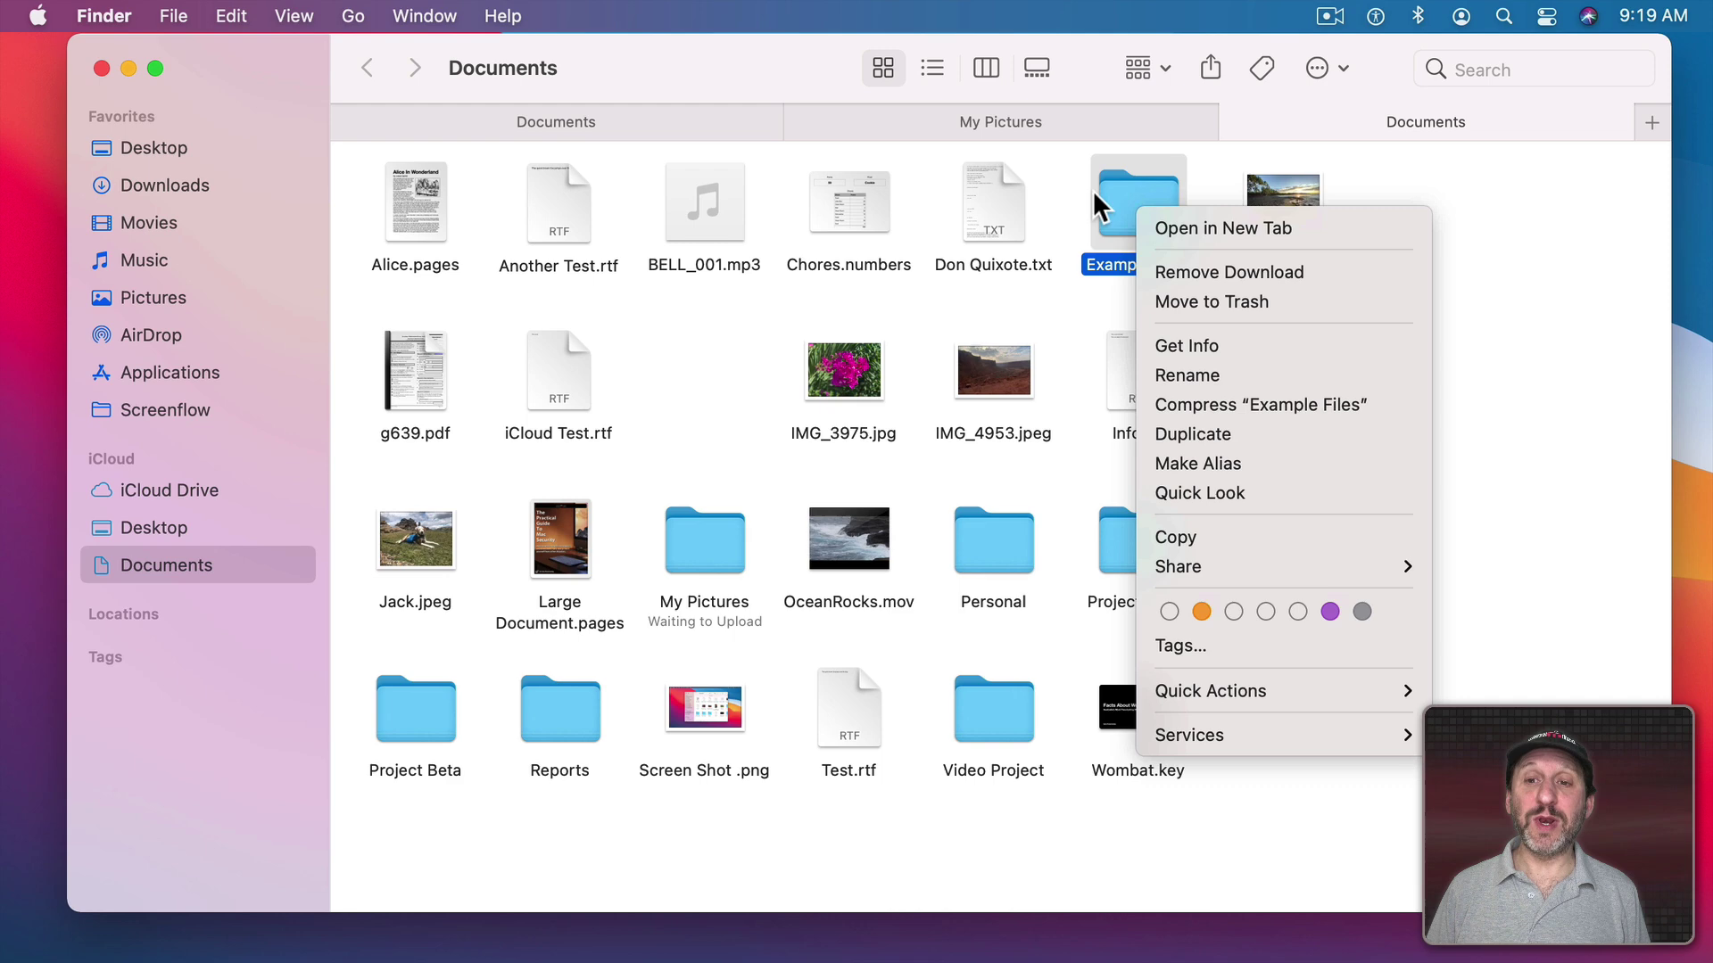
click(1184, 232)
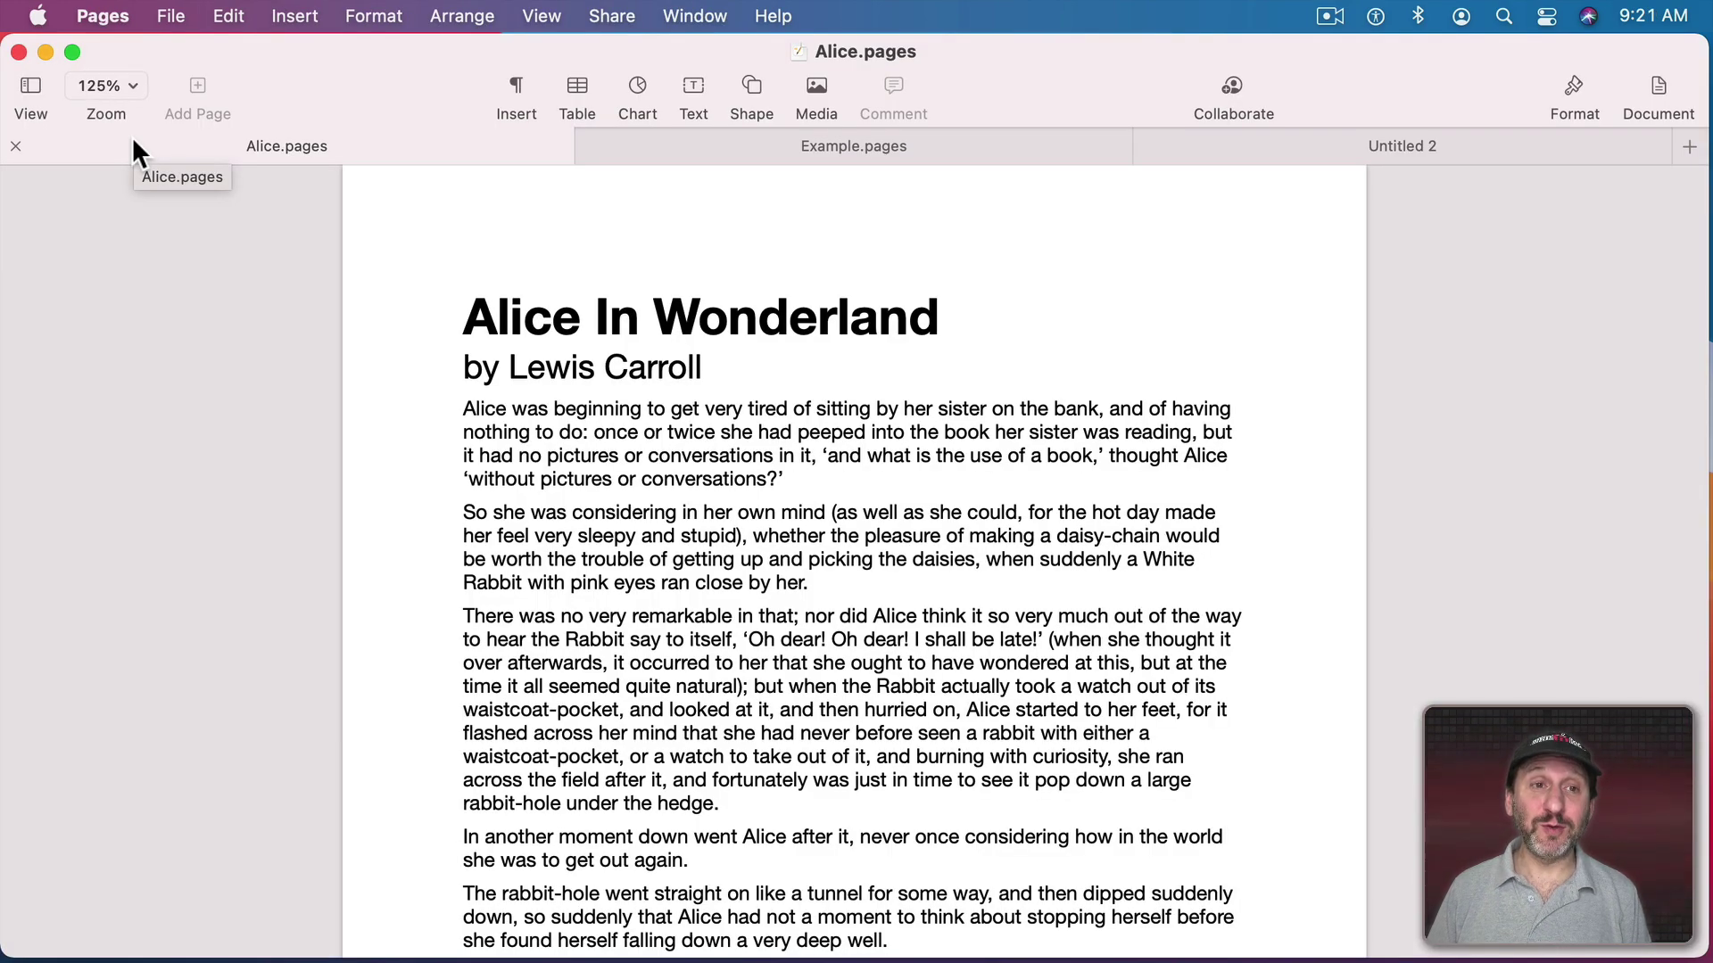
- Put the Pages window with the Alice, Example and Untitled 2 tabs into its own full-screen space
click(72, 52)
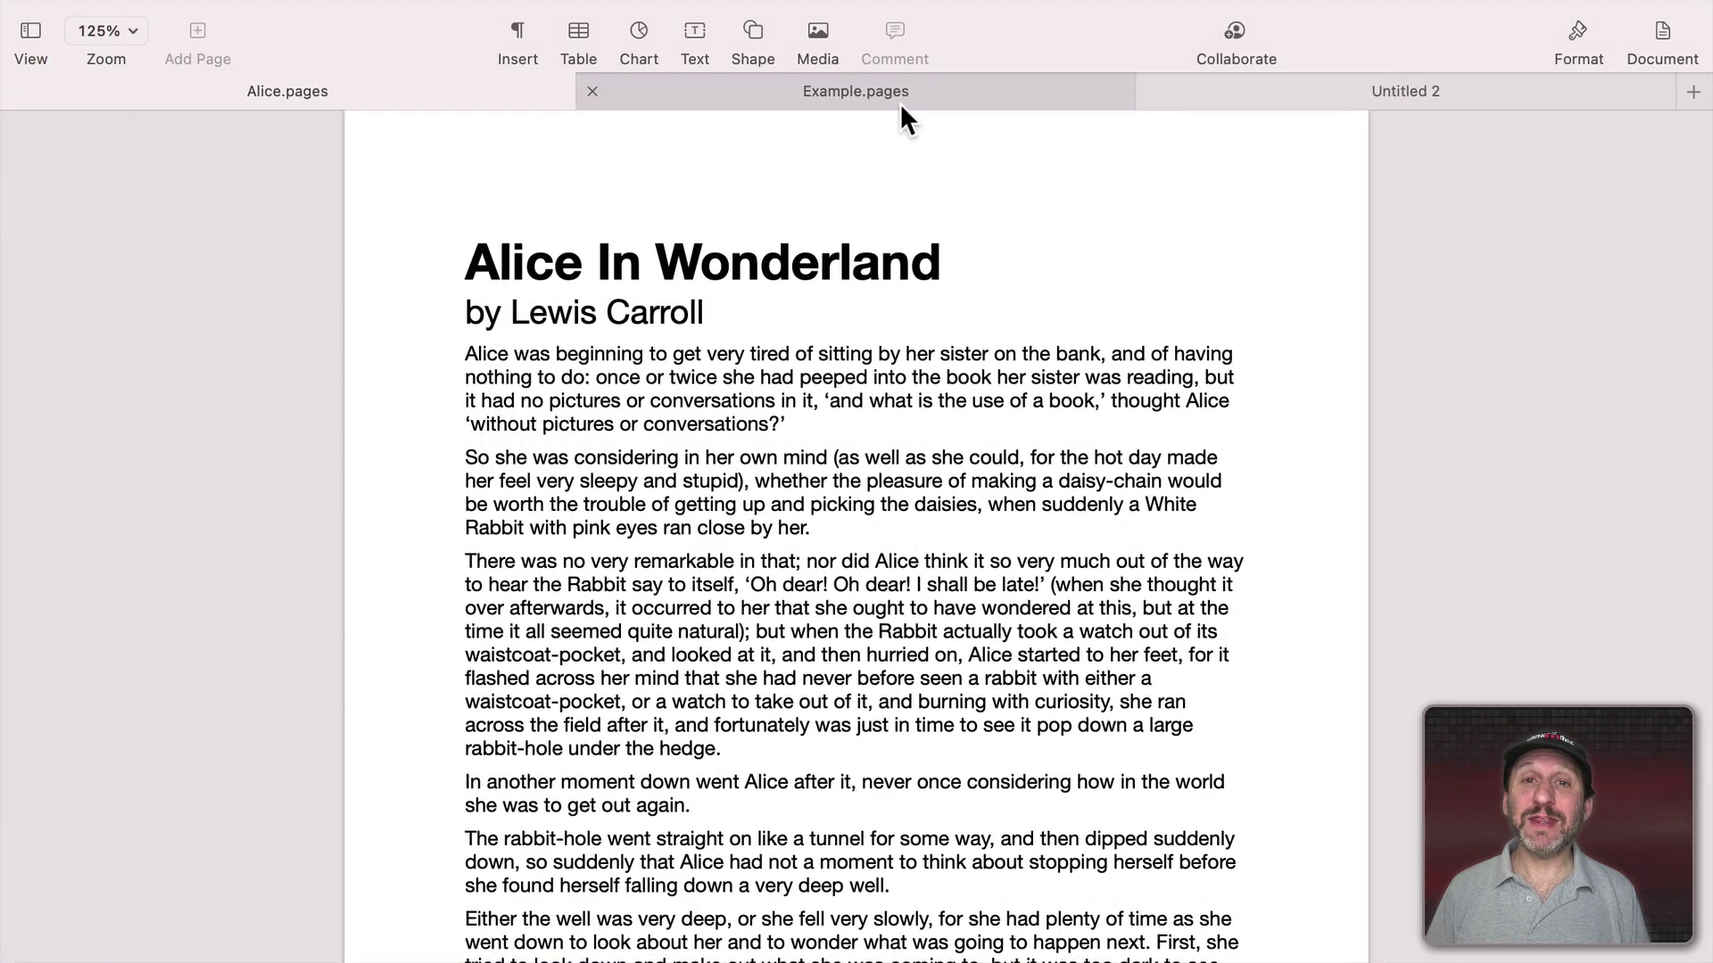
mouse_move(856, 182)
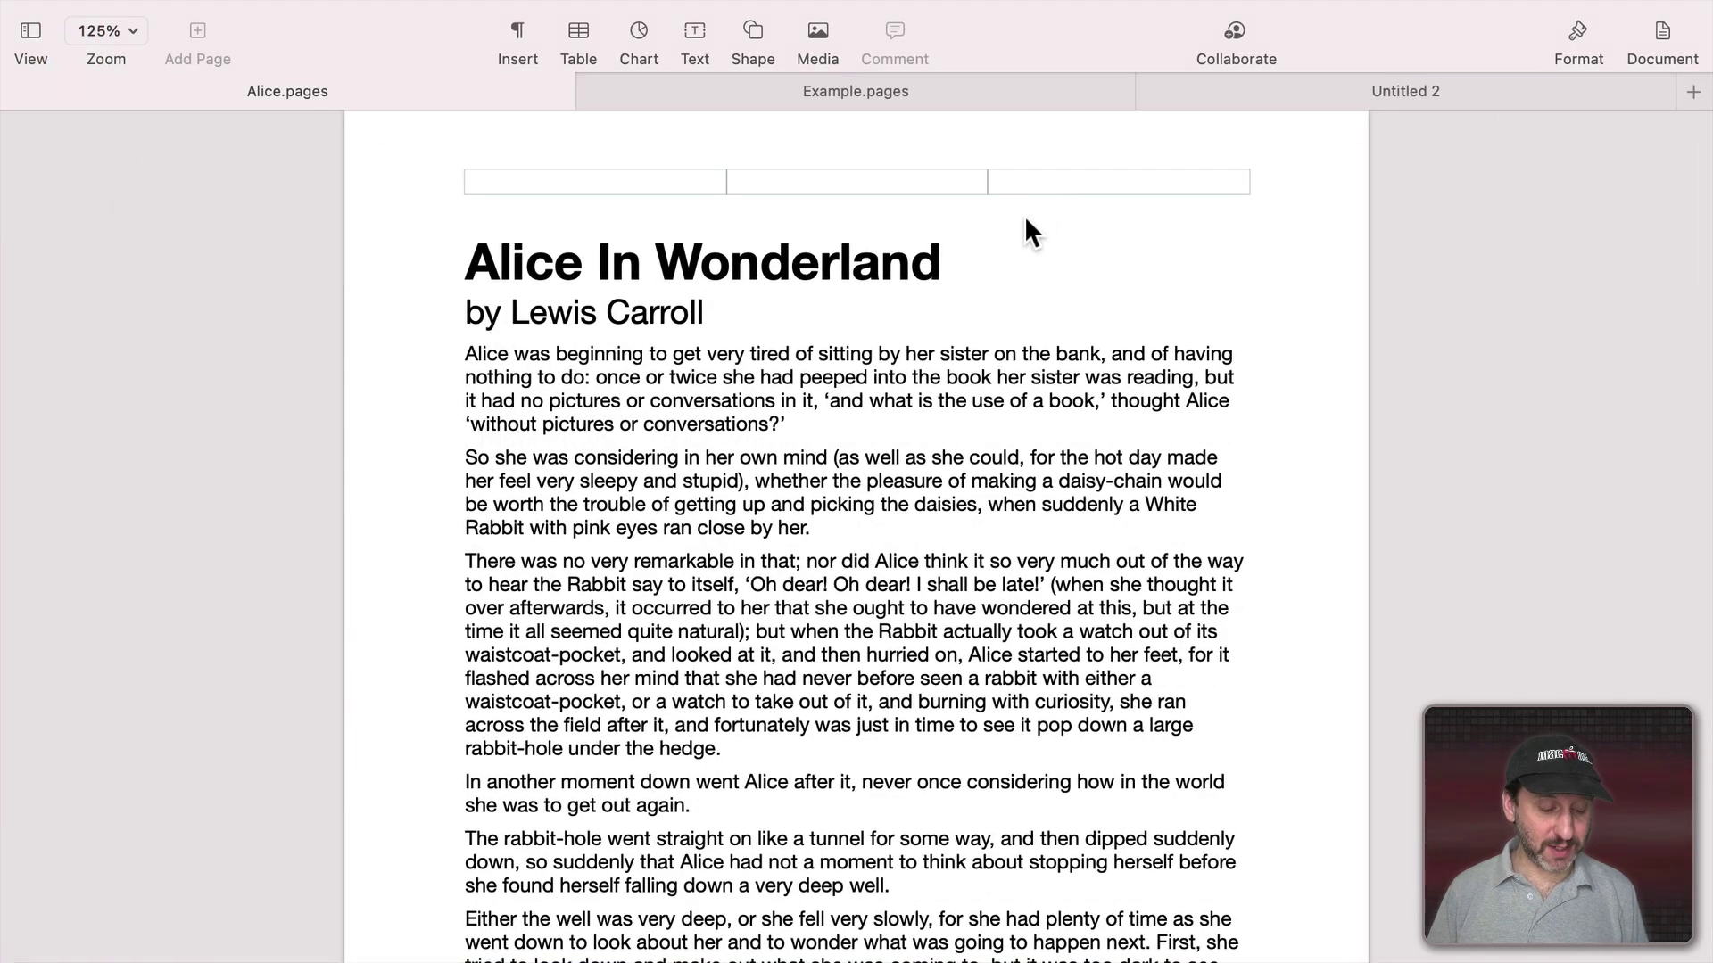
key(ctrl+Up)
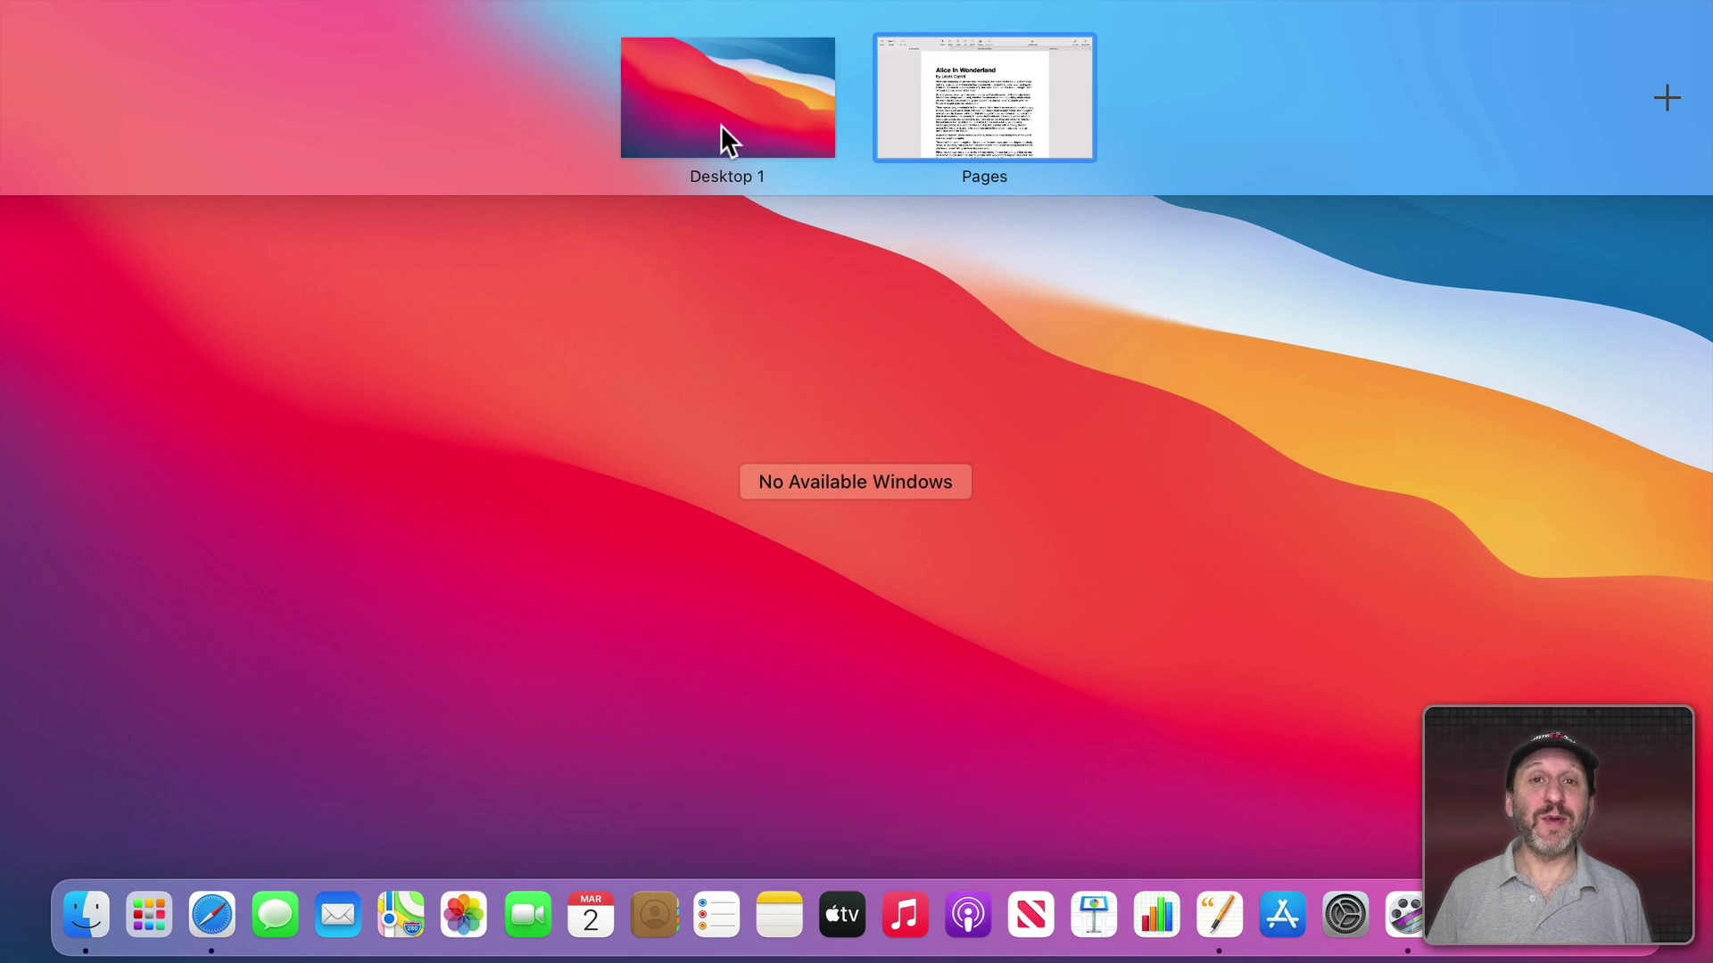
click(1020, 112)
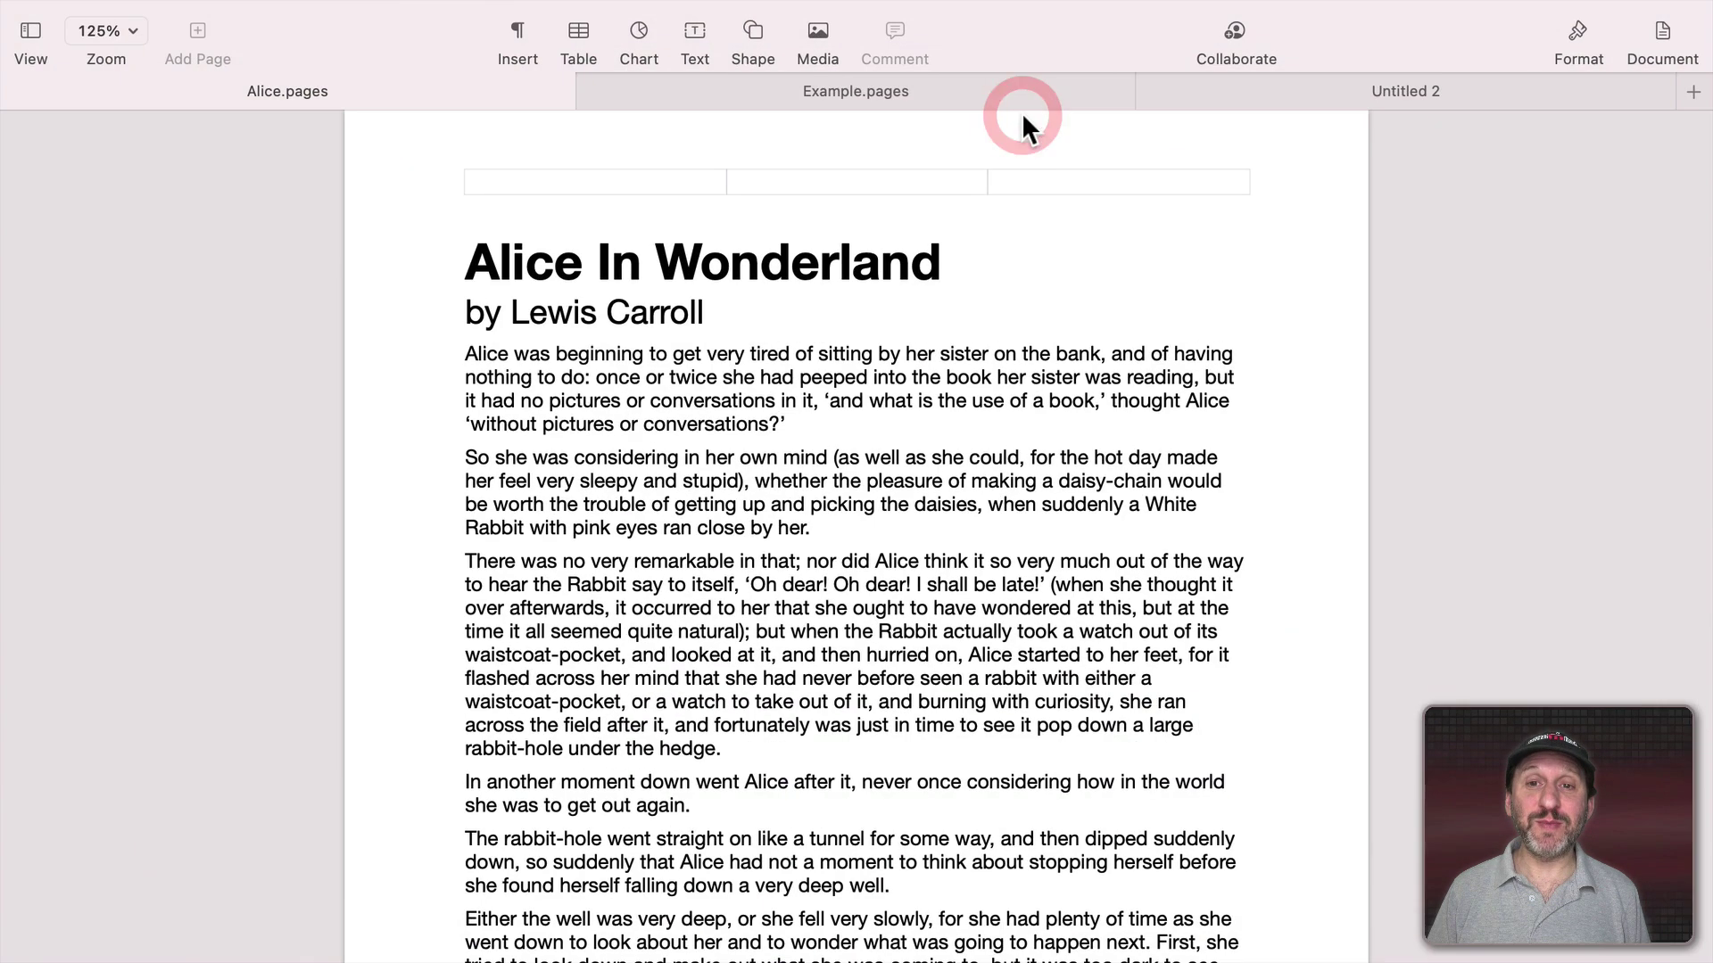
- View the Example.pages and Untitled 2 tabs, then return to Alice.pages
click(764, 93)
click(1315, 91)
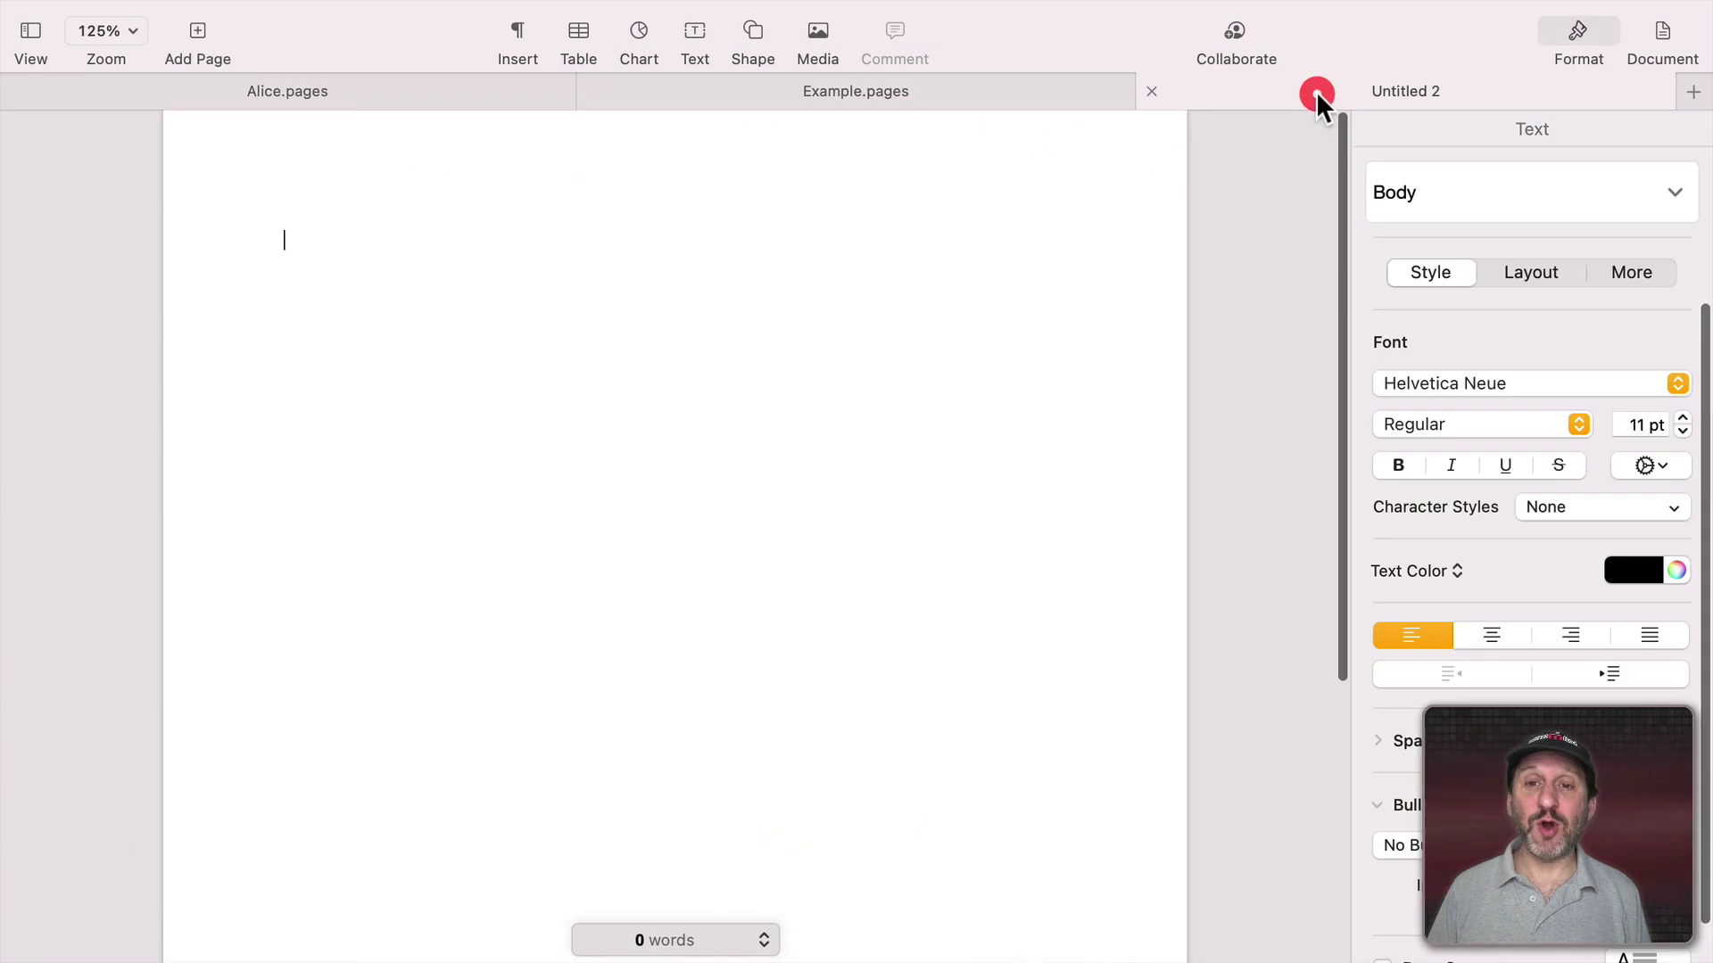
click(379, 89)
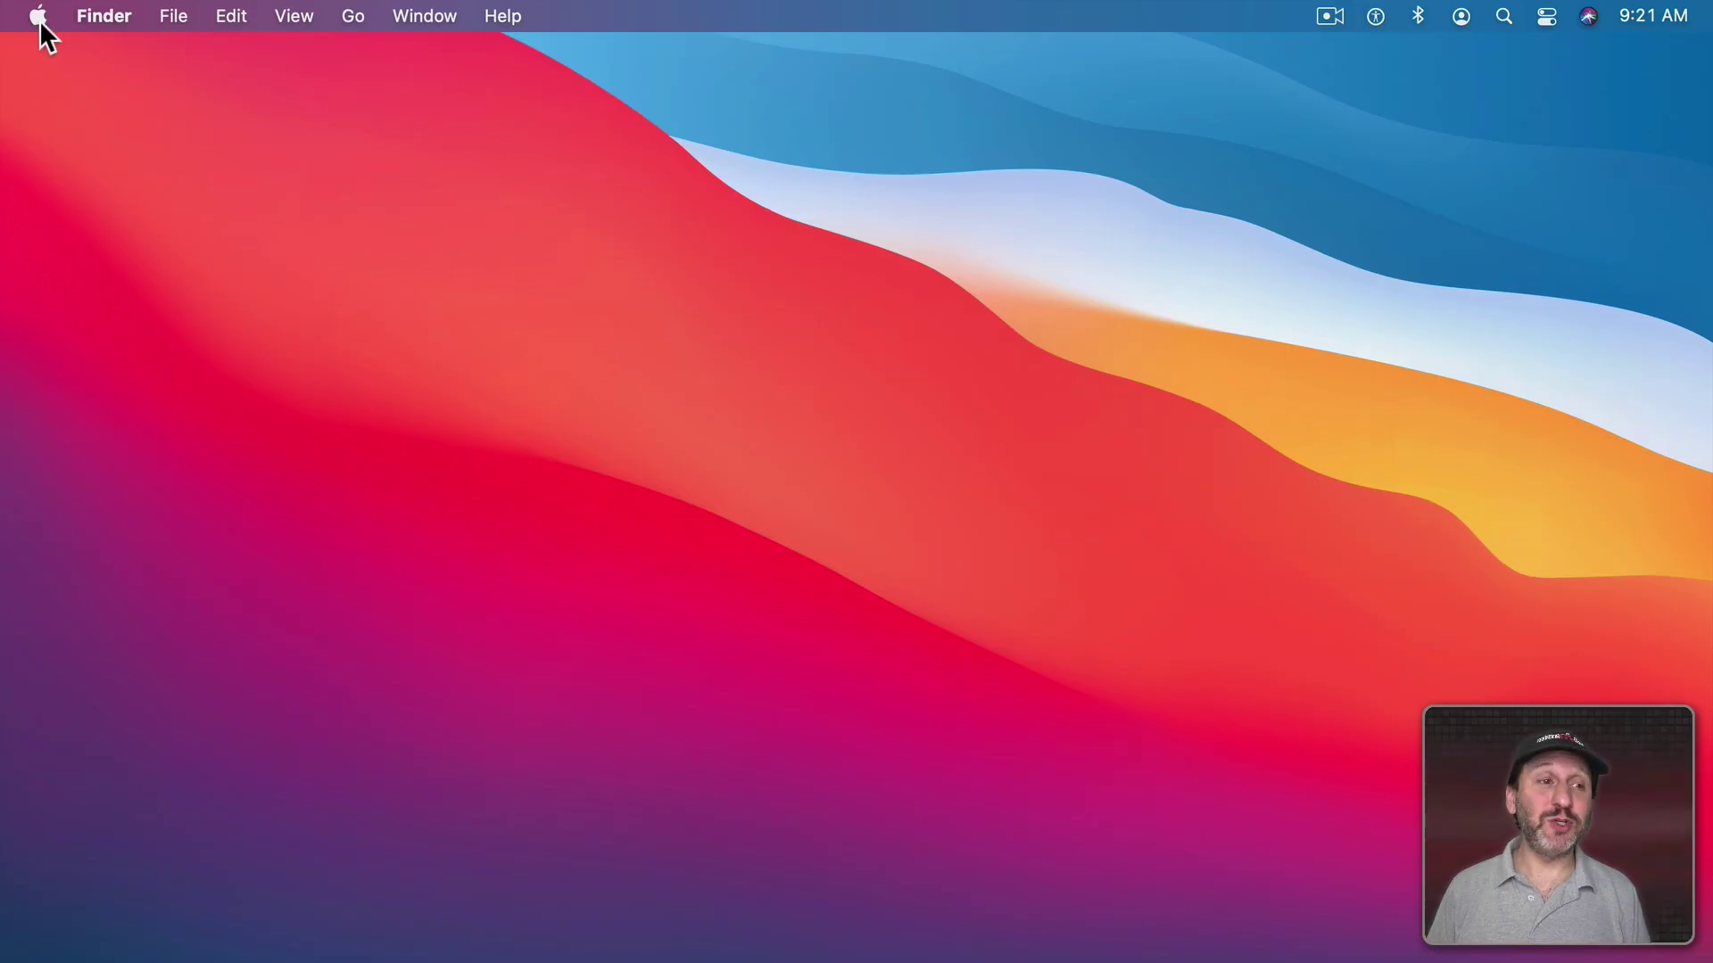
- In System Preferences' General pane, keep 'Prefer tabs when opening documents' set to 'in full screen'
click(39, 16)
click(56, 89)
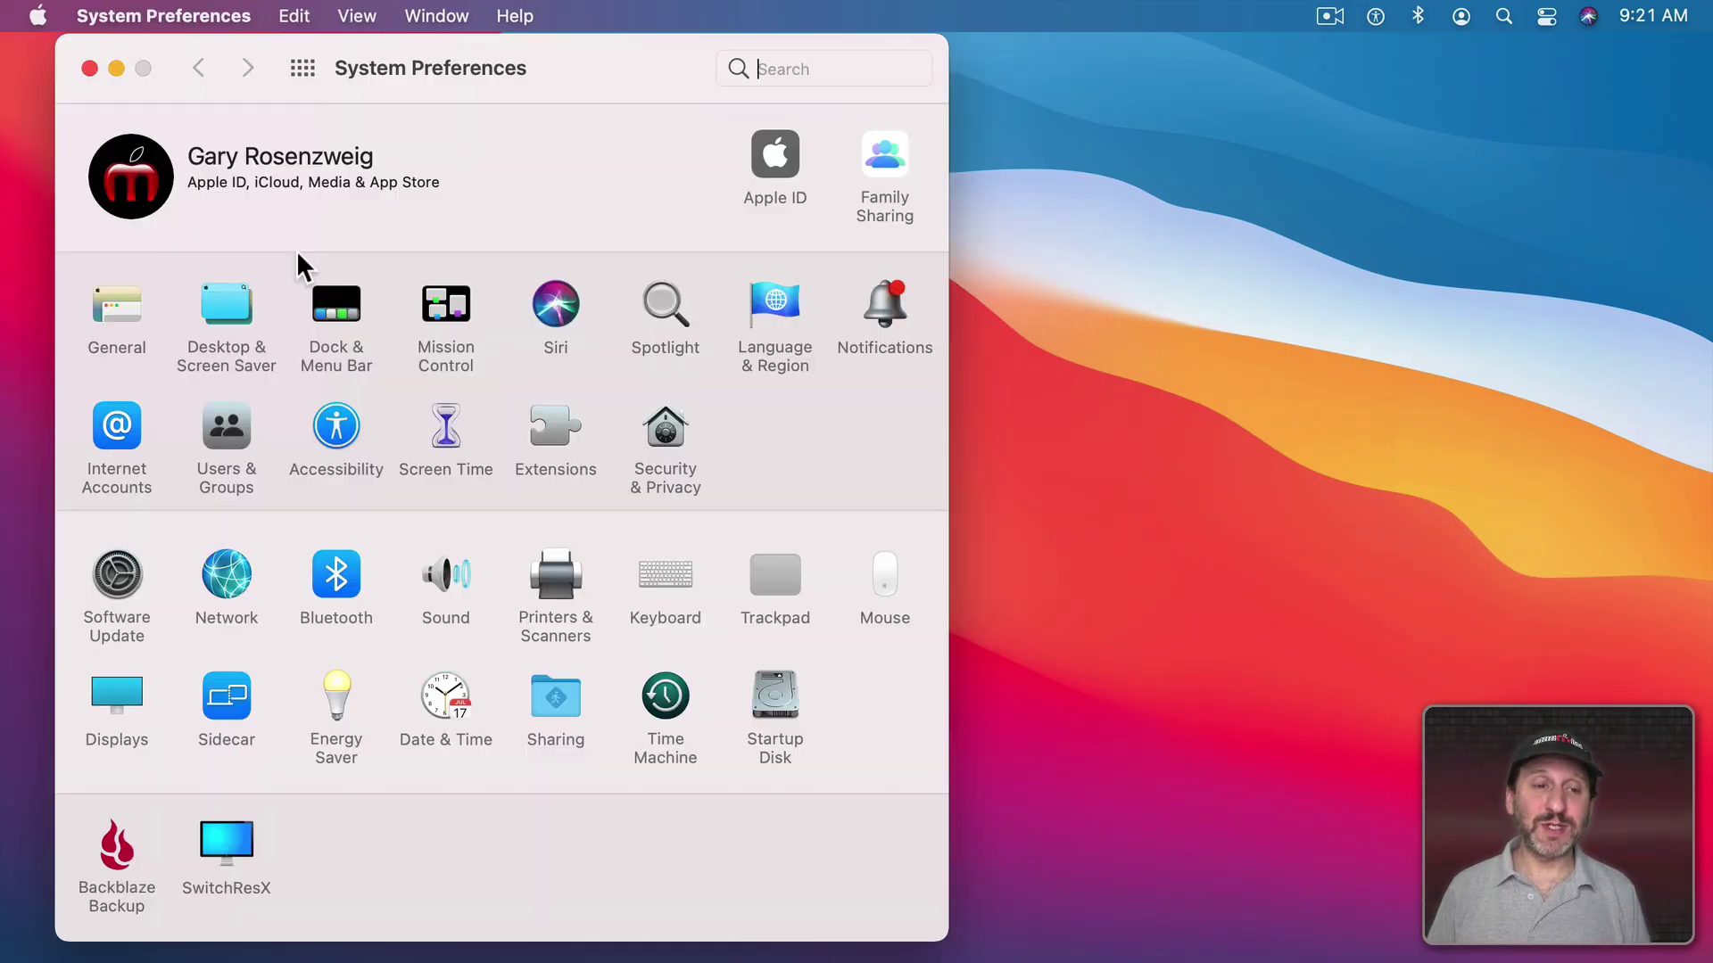
click(131, 314)
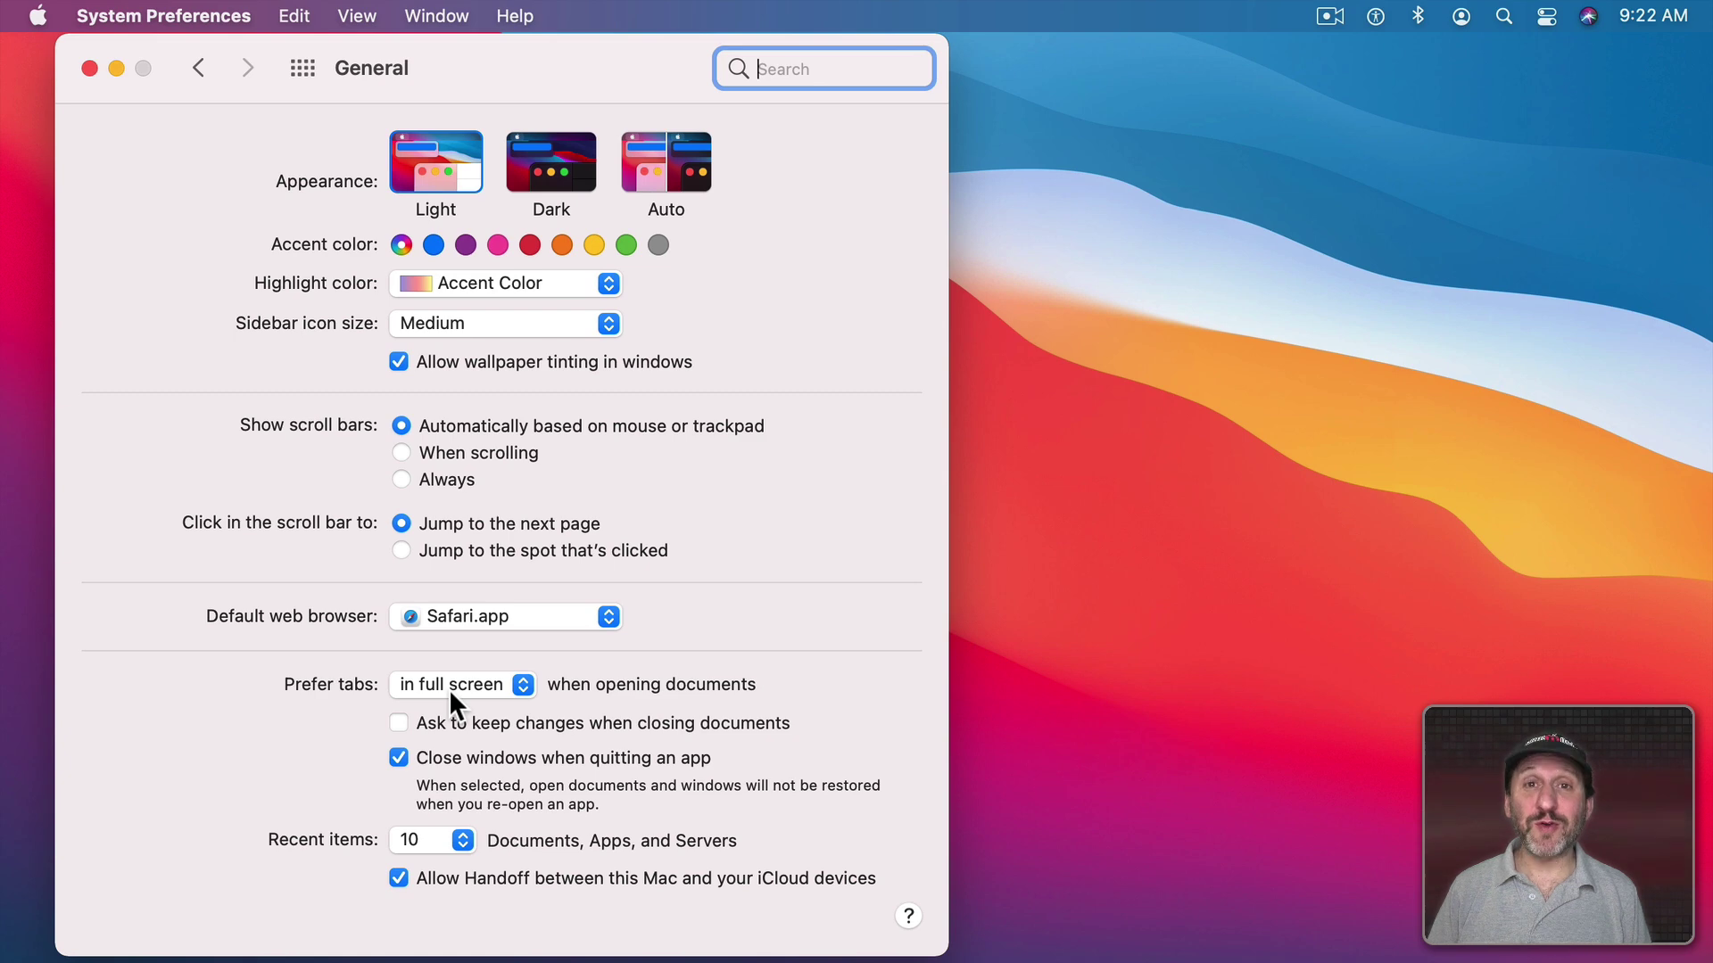
click(352, 694)
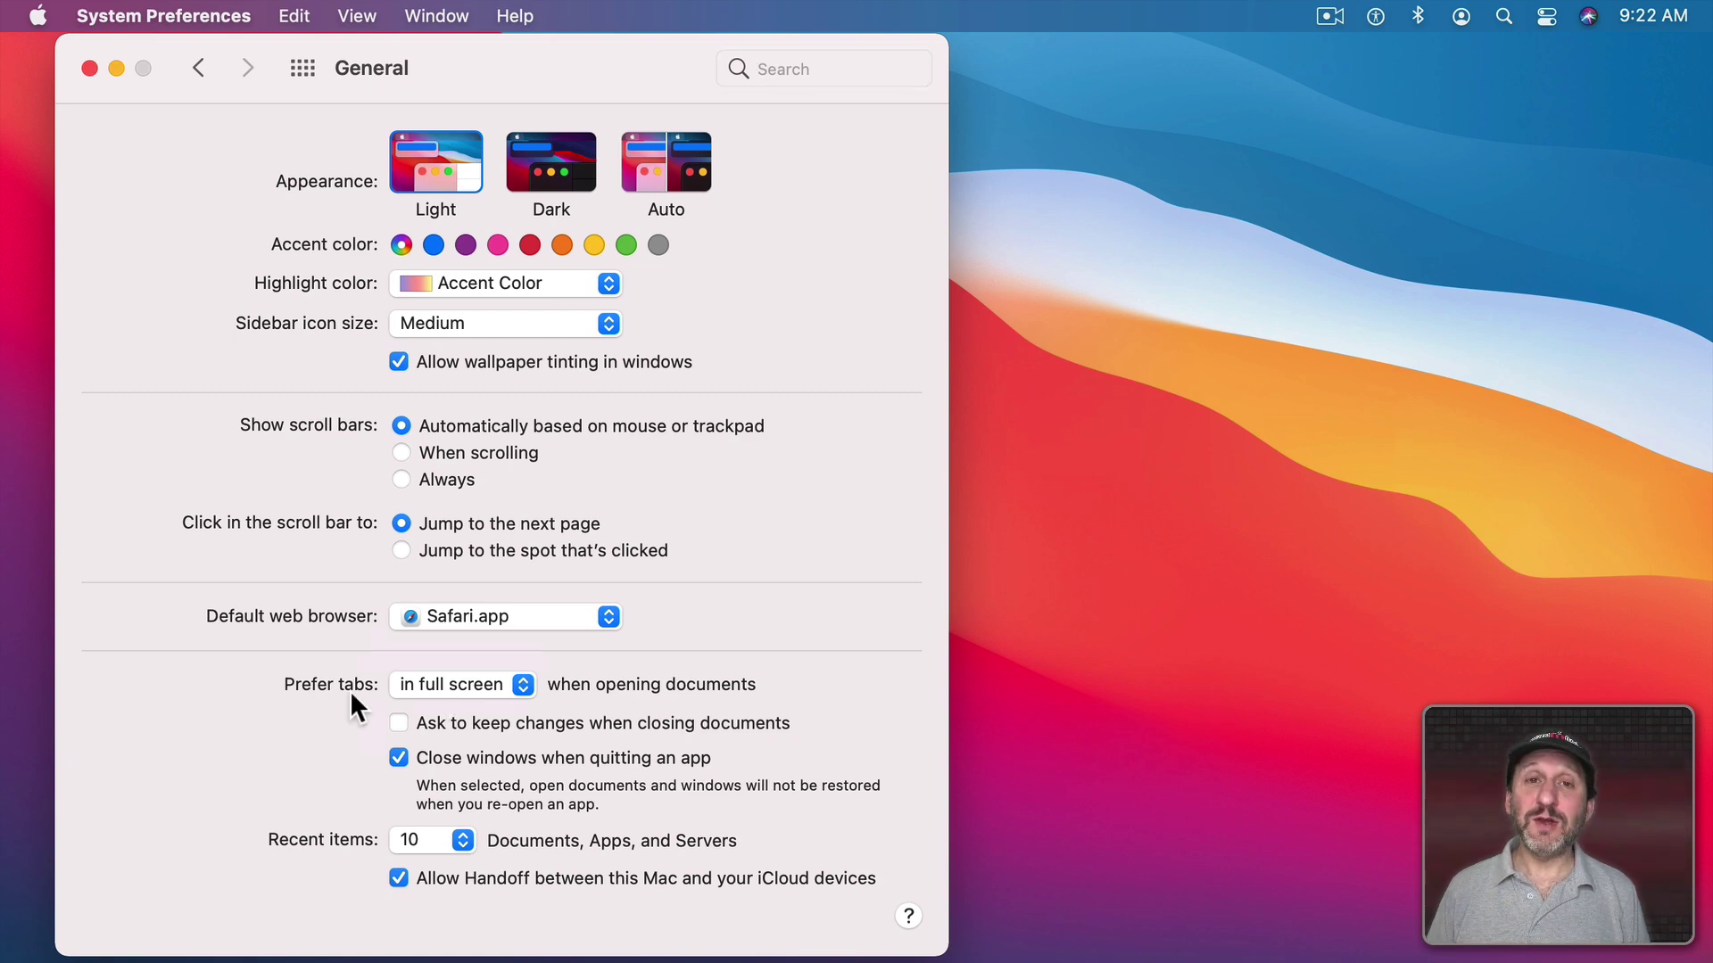
click(484, 692)
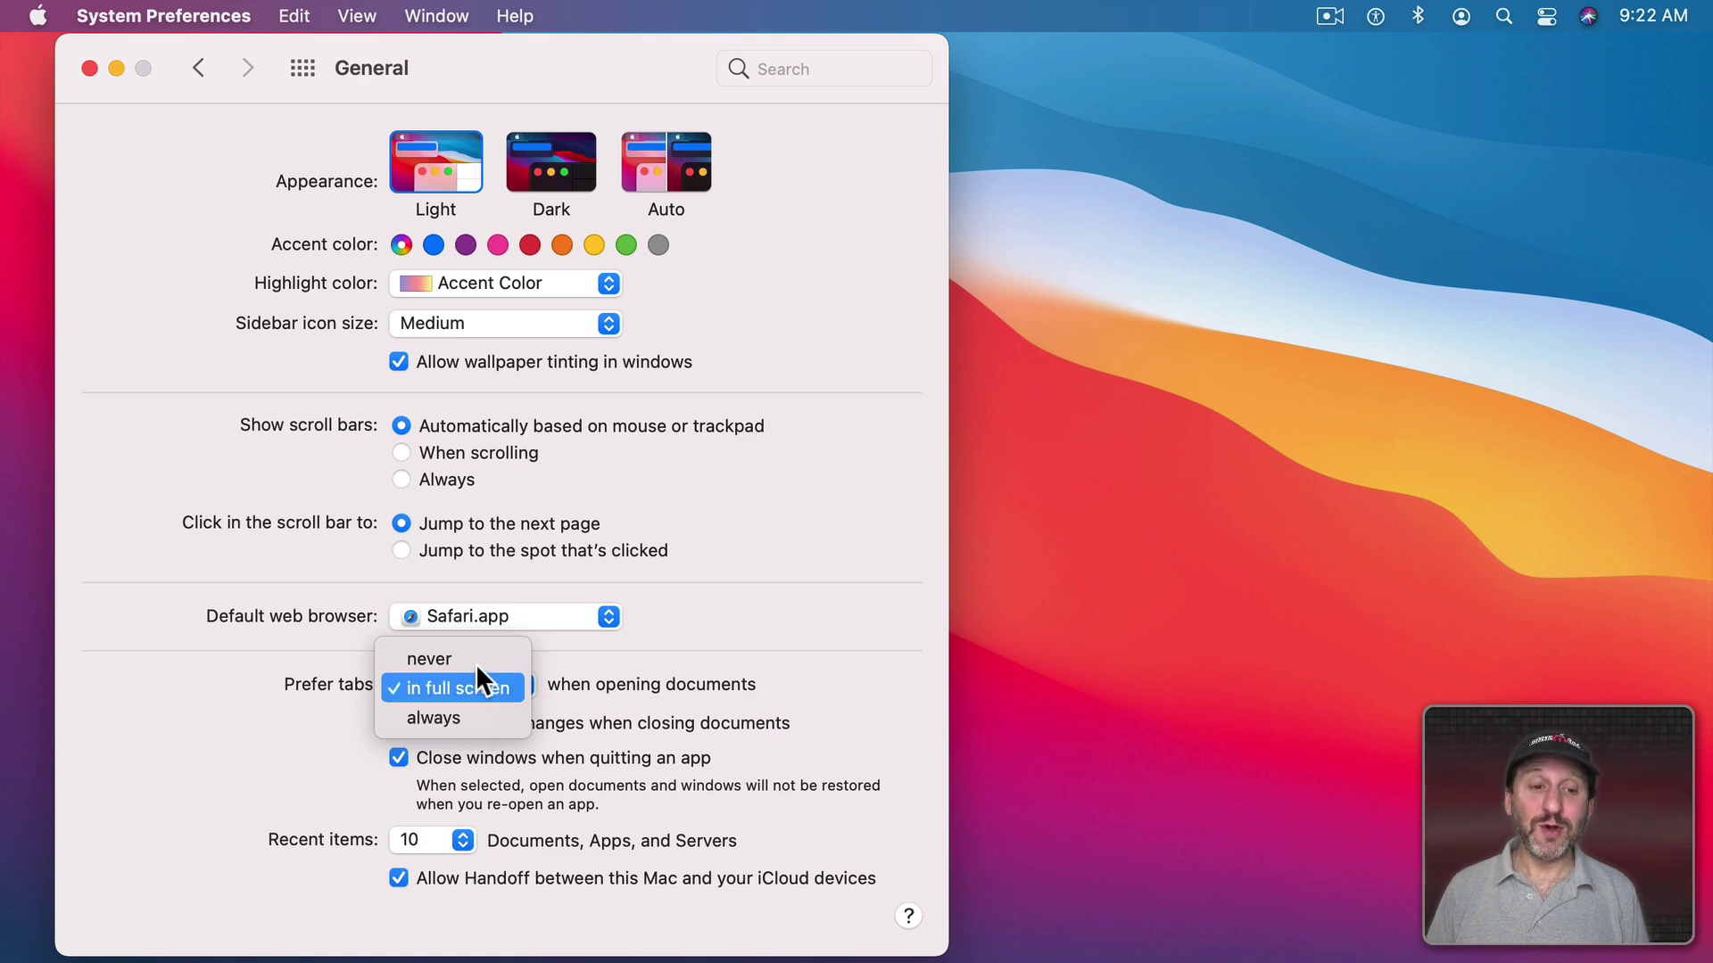
click(314, 655)
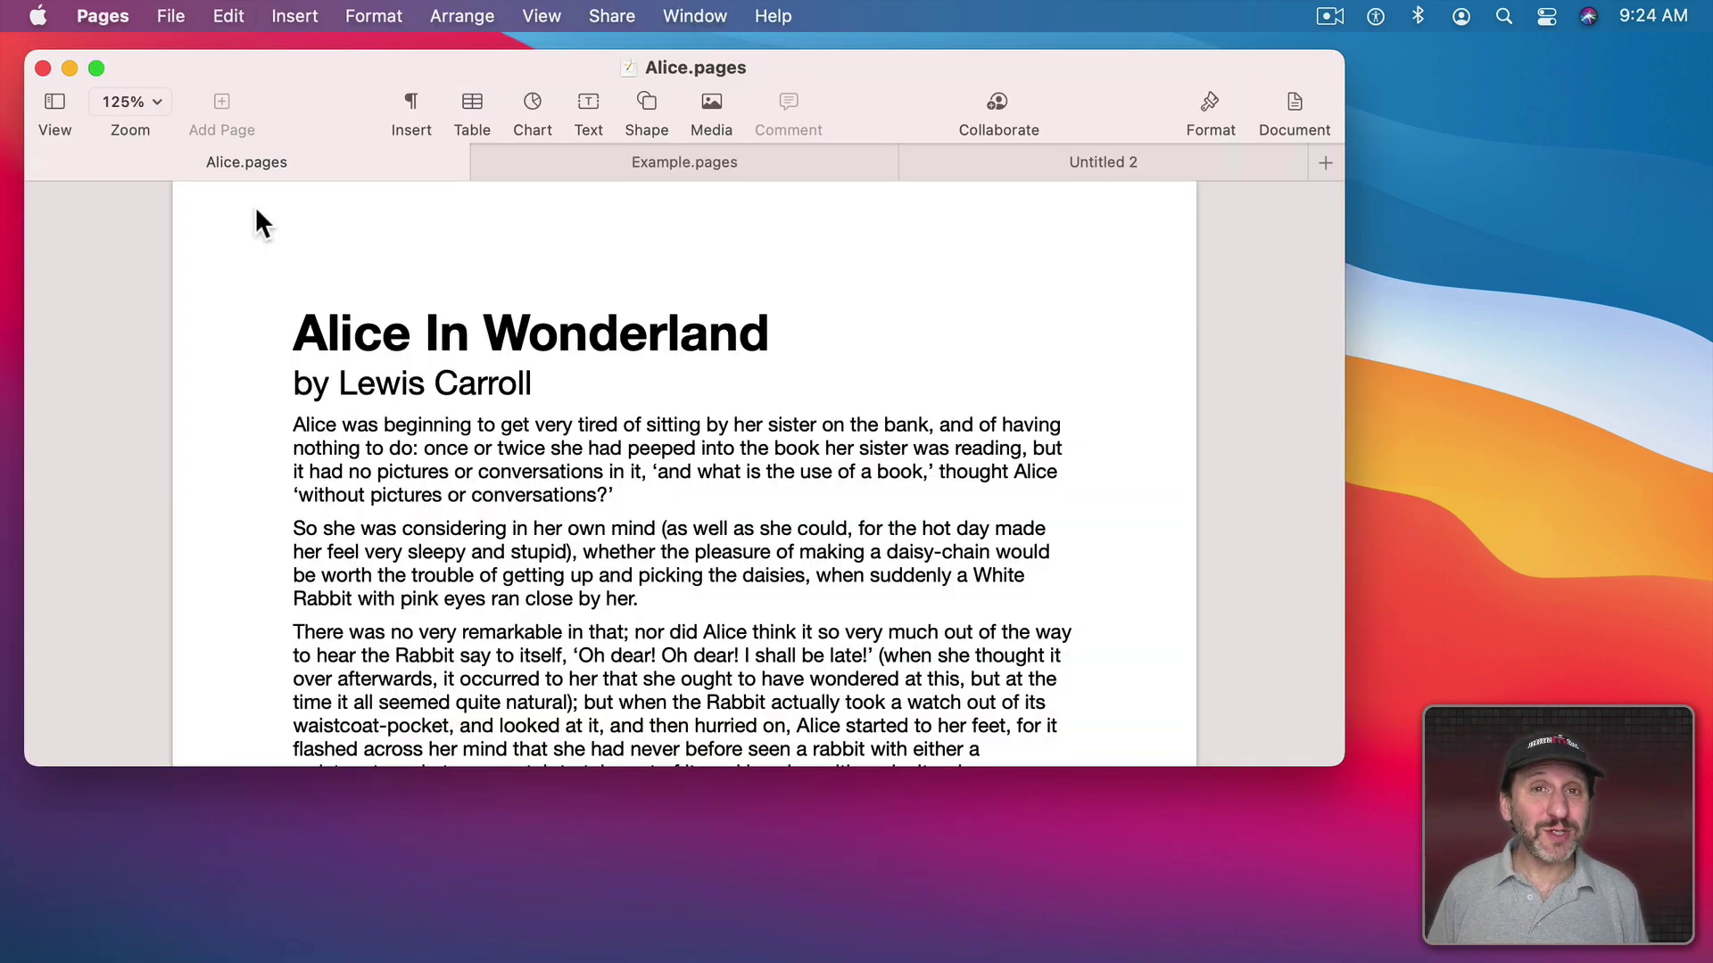
mouse_move(423, 253)
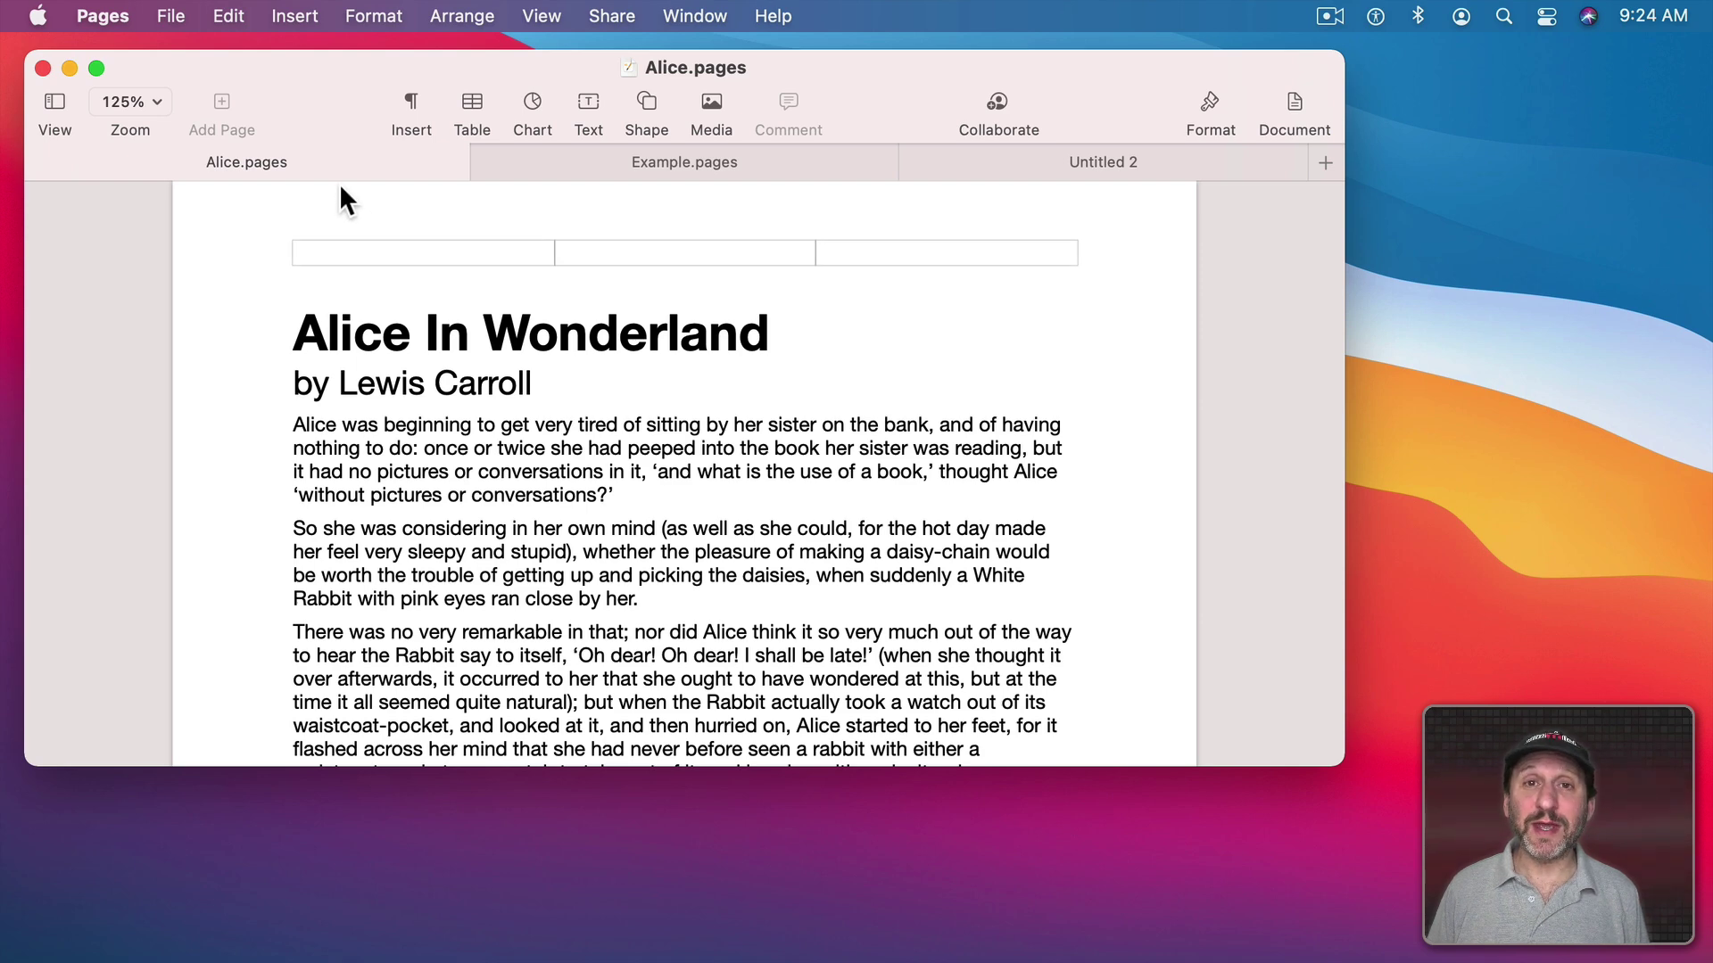
- Show the context menu of tab actions for the Alice.pages tab
key(ctrl)
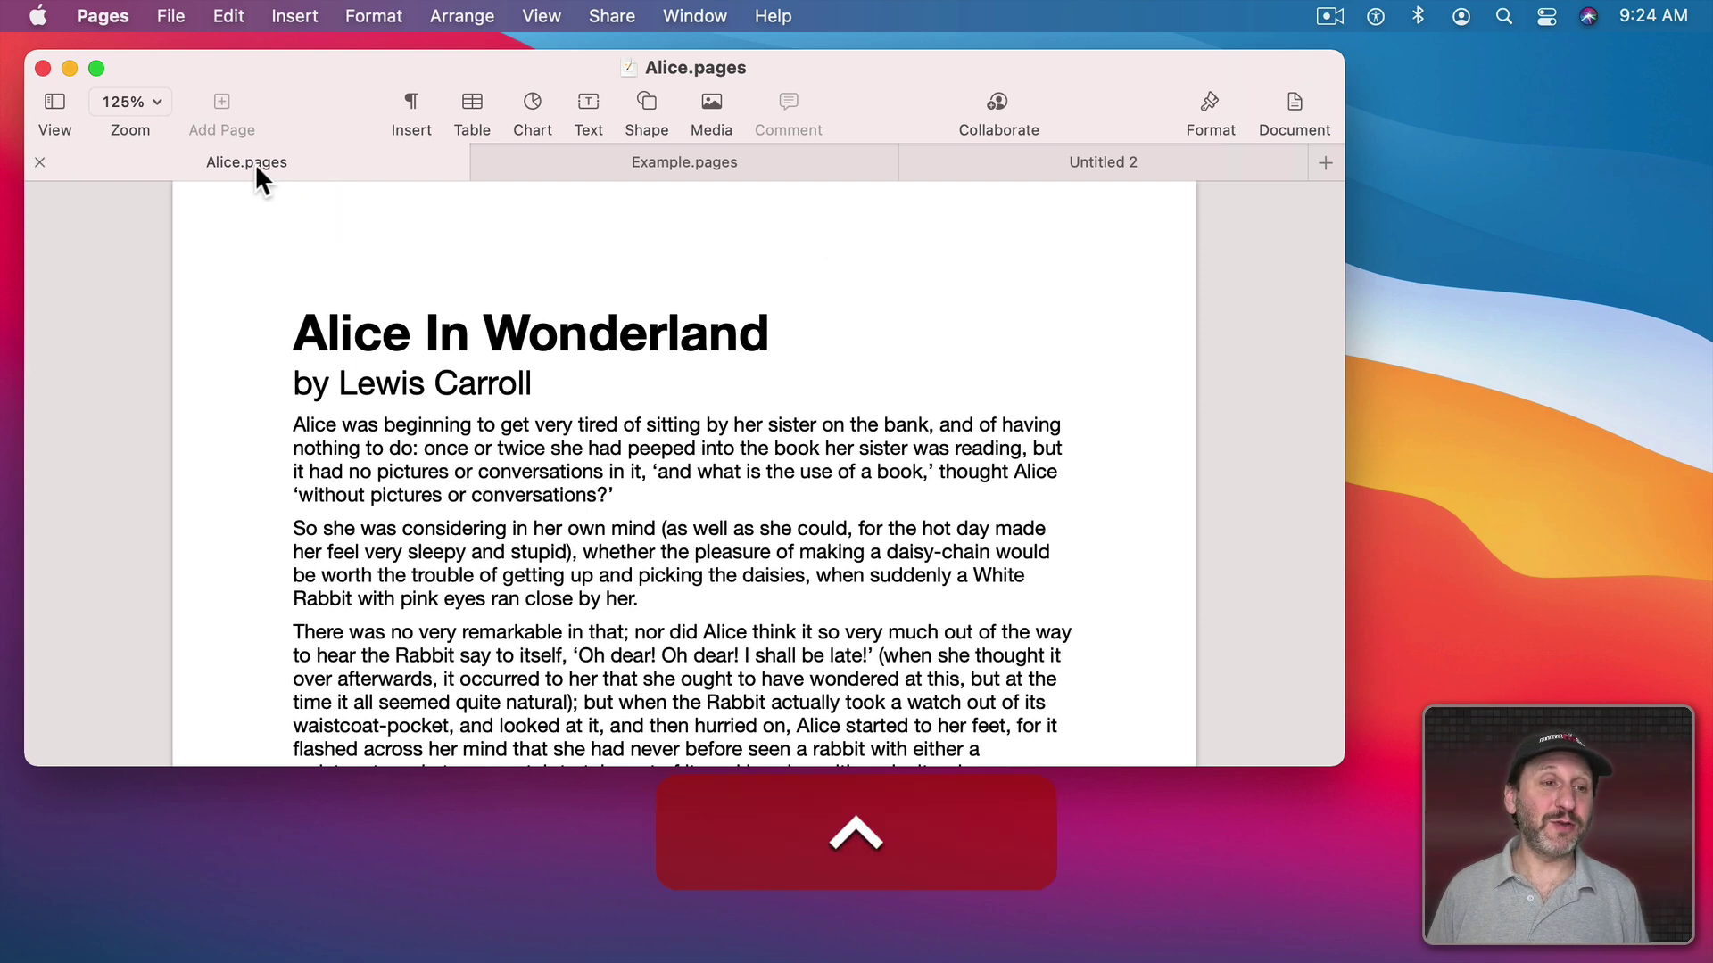
ctrl+click(255, 163)
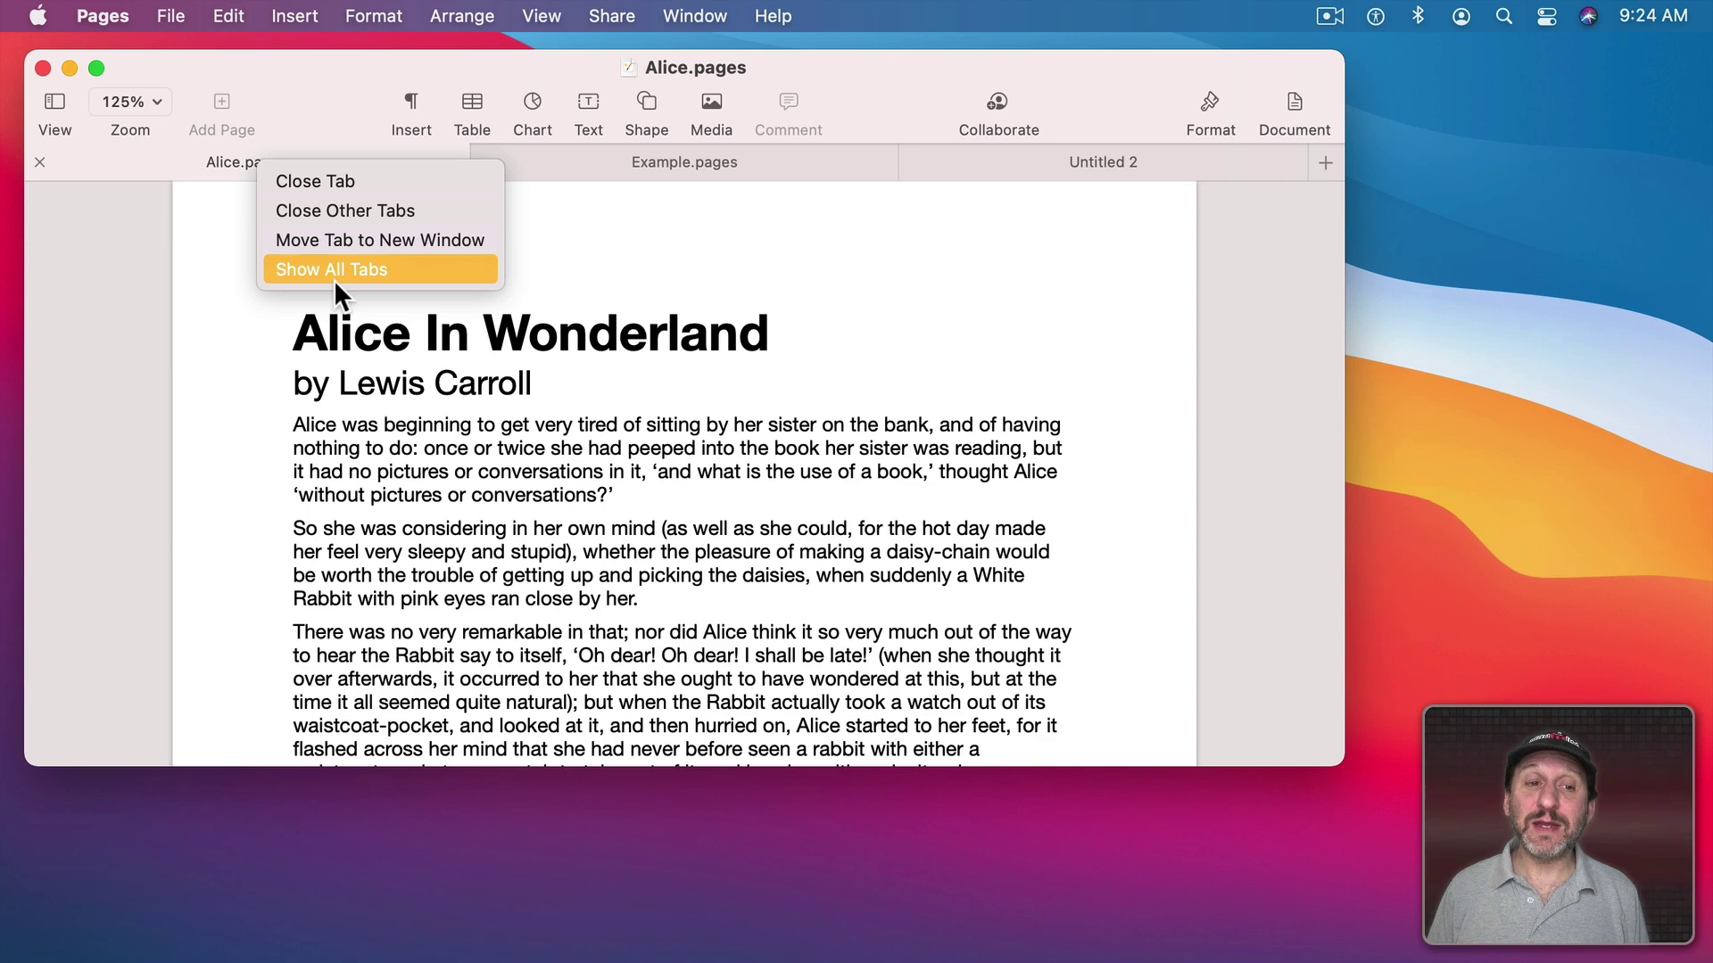